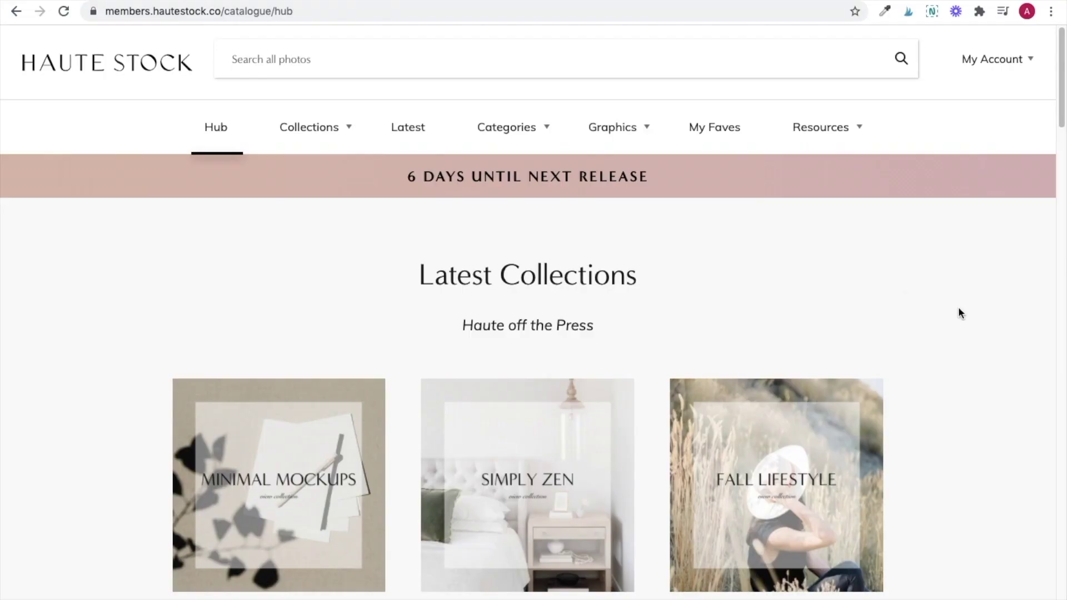
Open the Video category in Haute Stock's stock categories.
{"action": "left_click", "coordinate": [522, 129]}
{"action": "scroll", "coordinate": [455, 448], "scroll_direction": "down", "scroll_amount": 5}
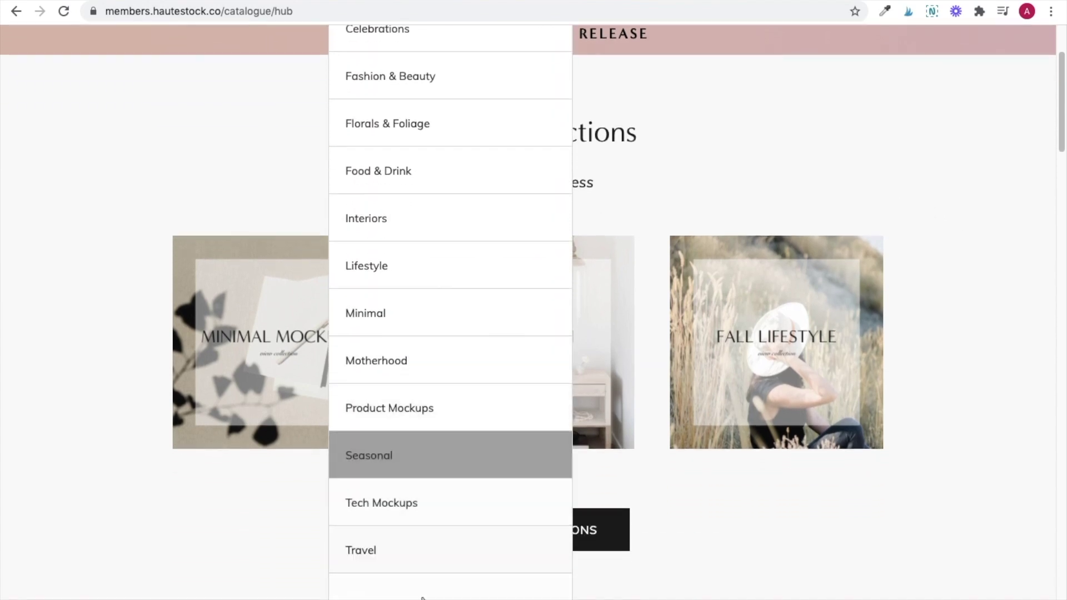
{"action": "left_click", "coordinate": [424, 596]}
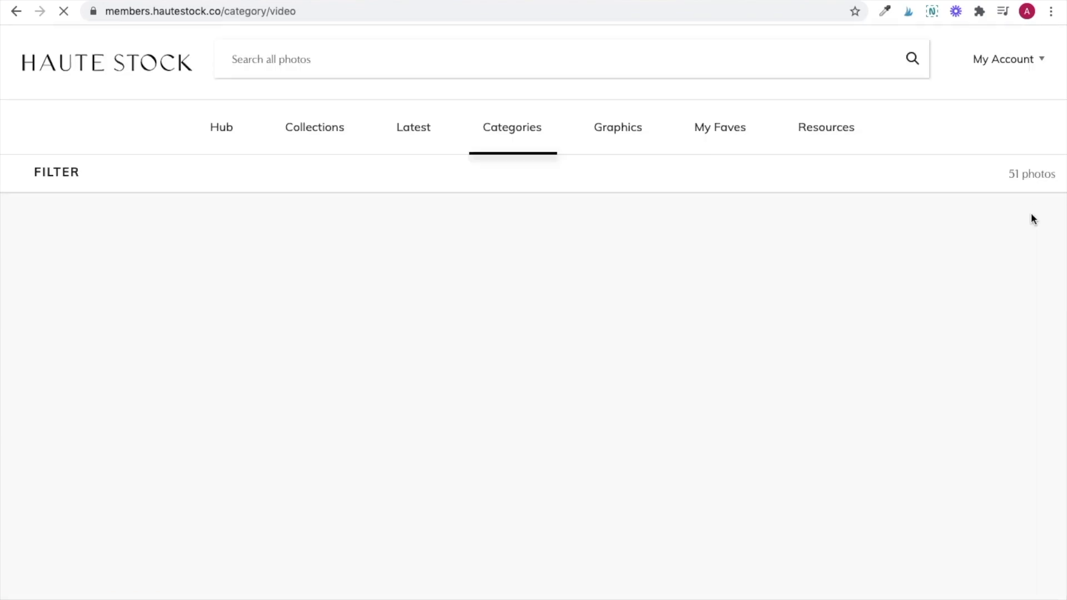
{"action": "scroll", "coordinate": [1031, 217], "scroll_direction": "down", "scroll_amount": 2}
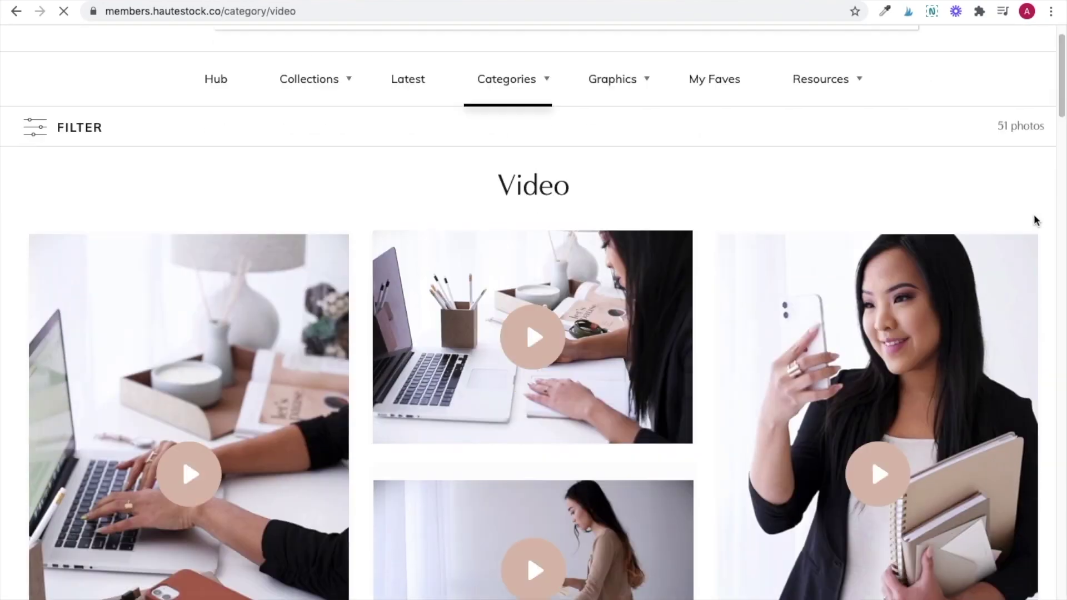
{"action": "scroll", "coordinate": [1044, 216], "scroll_direction": "down", "scroll_amount": 9}
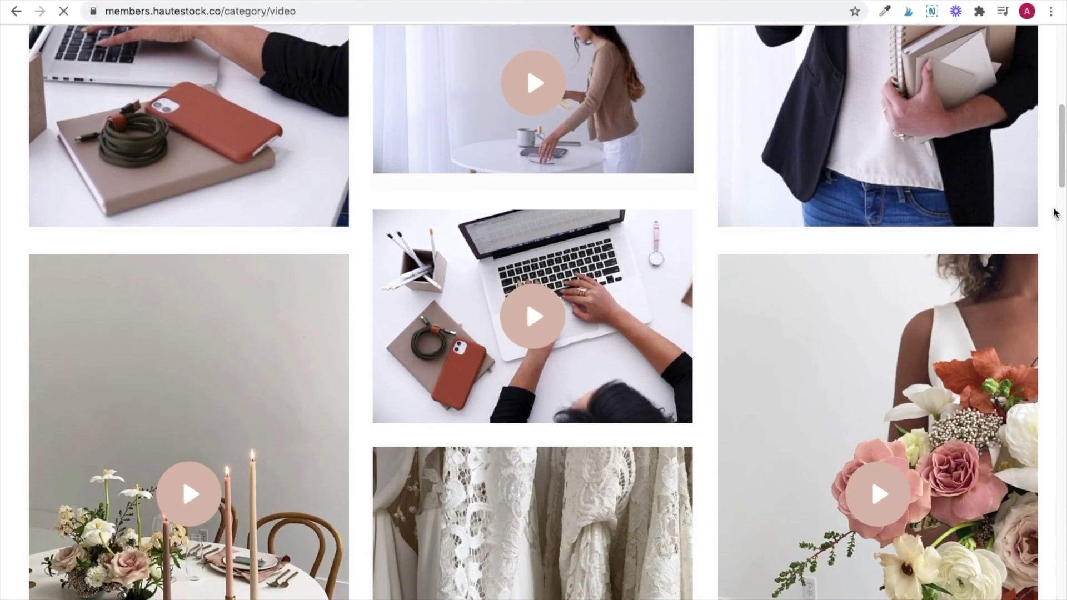
{"action": "scroll", "coordinate": [1050, 206], "scroll_direction": "up", "scroll_amount": 3}
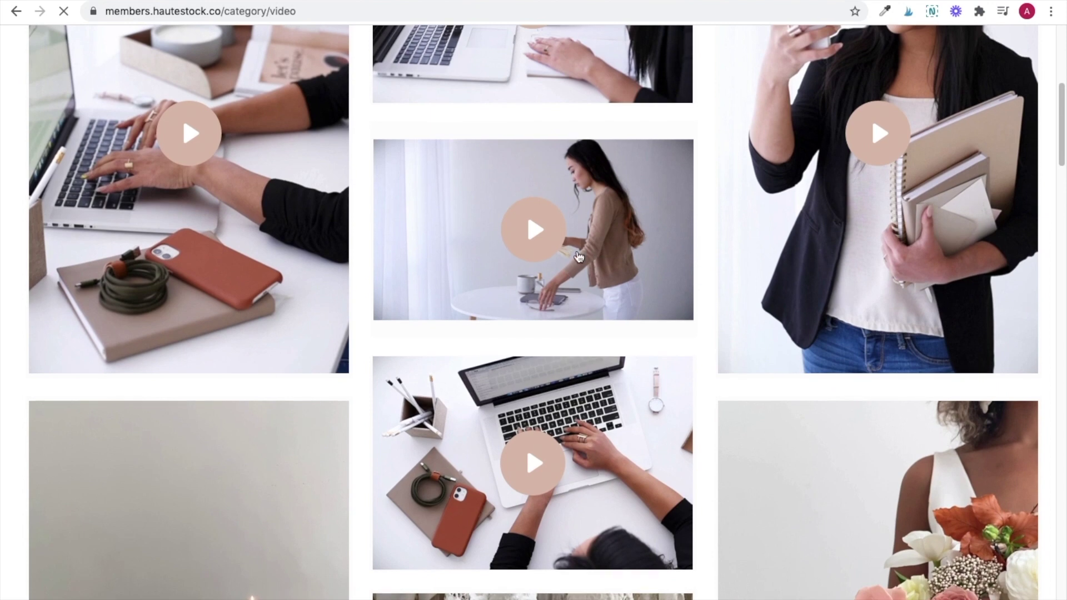
Download the woman-holding-notebooks clip and the woman-lighting-candle clip.
{"action": "mouse_move", "coordinate": [582, 255]}
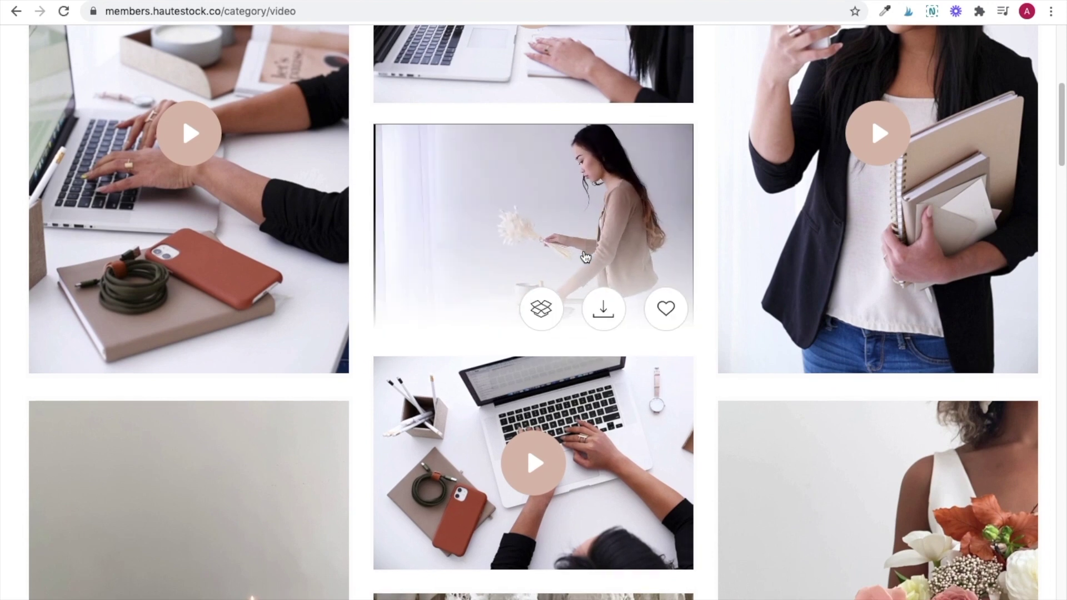
{"action": "left_click", "coordinate": [603, 313]}
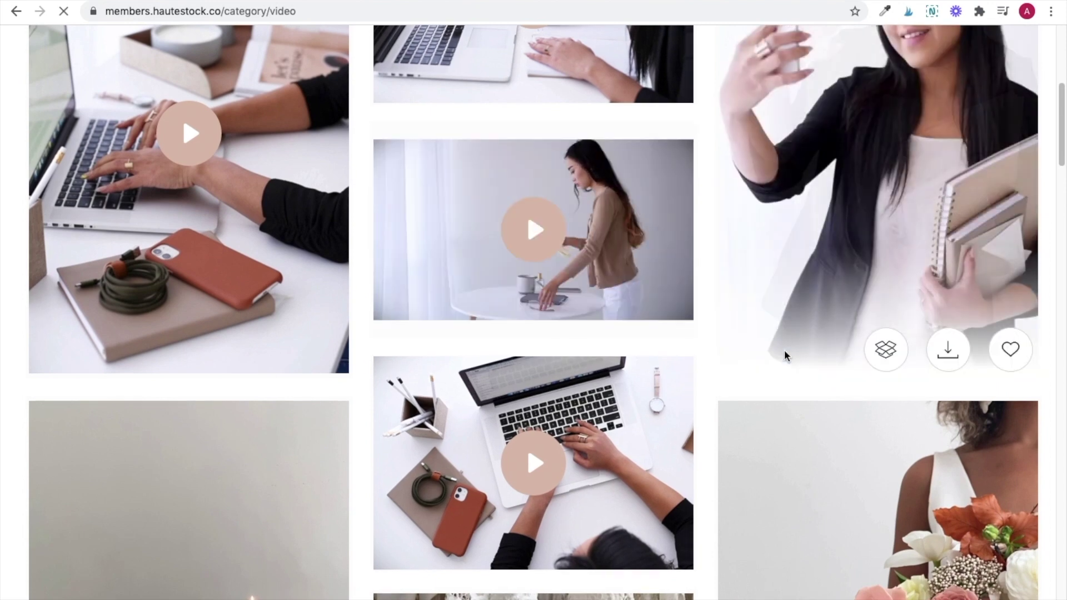
{"action": "scroll", "coordinate": [784, 348], "scroll_direction": "down", "scroll_amount": 4}
{"action": "scroll", "coordinate": [780, 356], "scroll_direction": "down", "scroll_amount": 3}
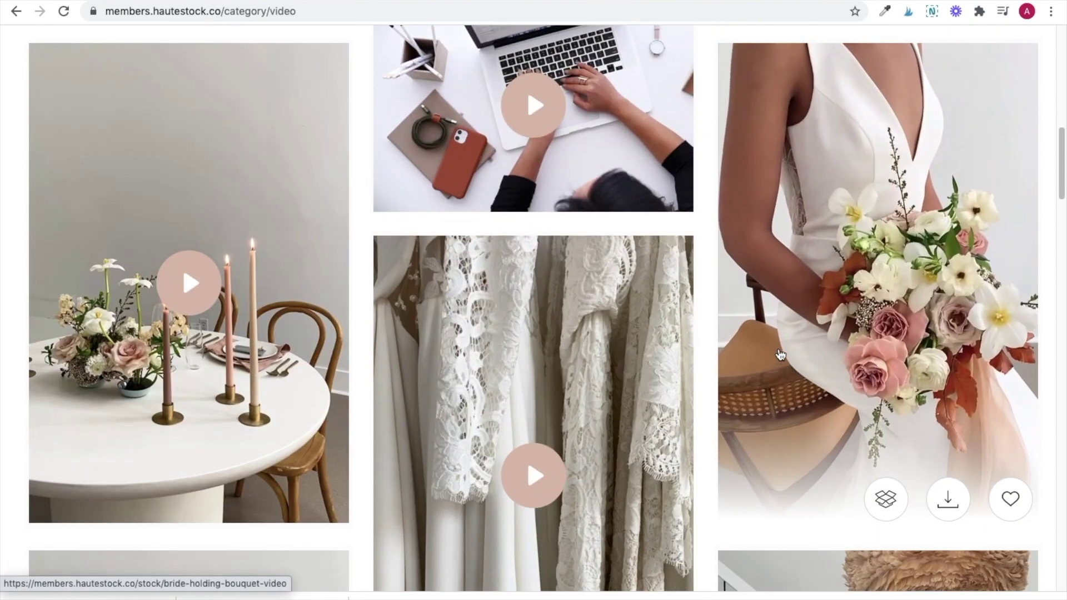
{"action": "scroll", "coordinate": [781, 356], "scroll_direction": "down", "scroll_amount": 6}
{"action": "scroll", "coordinate": [780, 355], "scroll_direction": "down", "scroll_amount": 3}
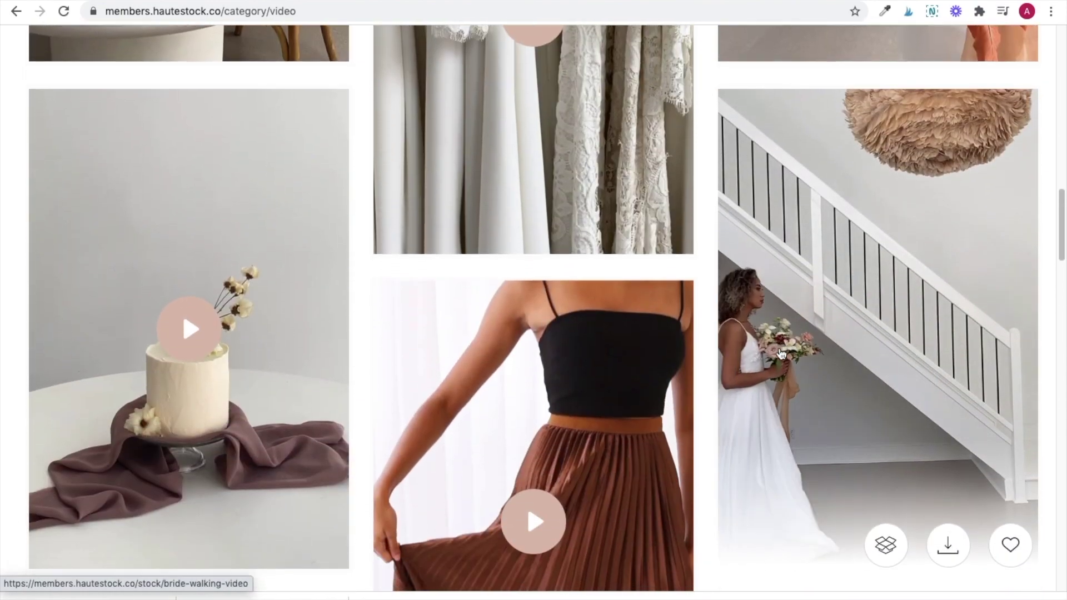
{"action": "scroll", "coordinate": [780, 355], "scroll_direction": "down", "scroll_amount": 8}
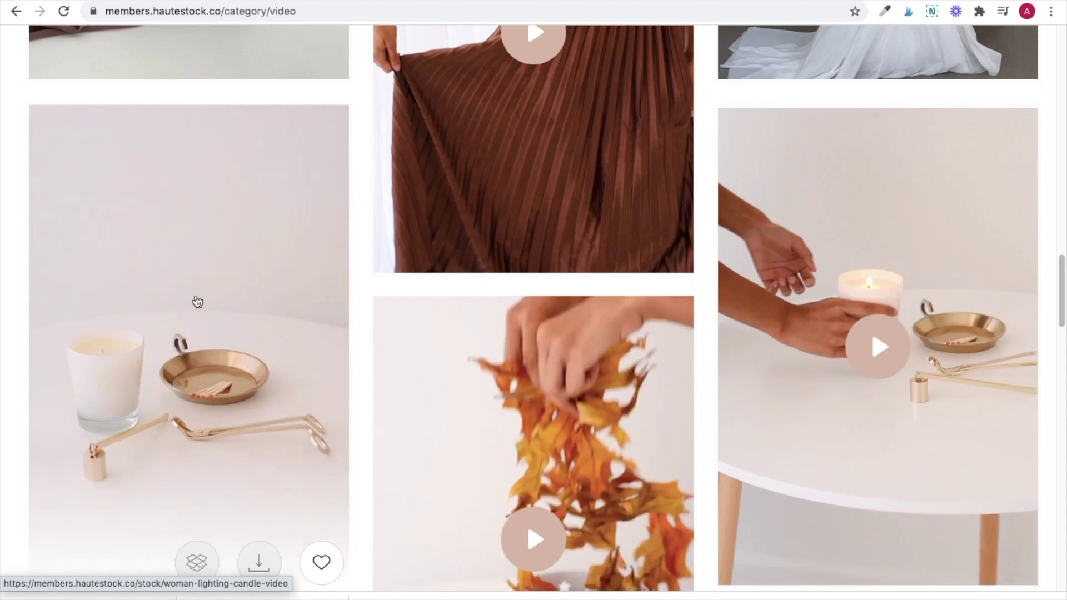
{"action": "scroll", "coordinate": [198, 300], "scroll_direction": "down", "scroll_amount": 2}
{"action": "left_click", "coordinate": [259, 453]}
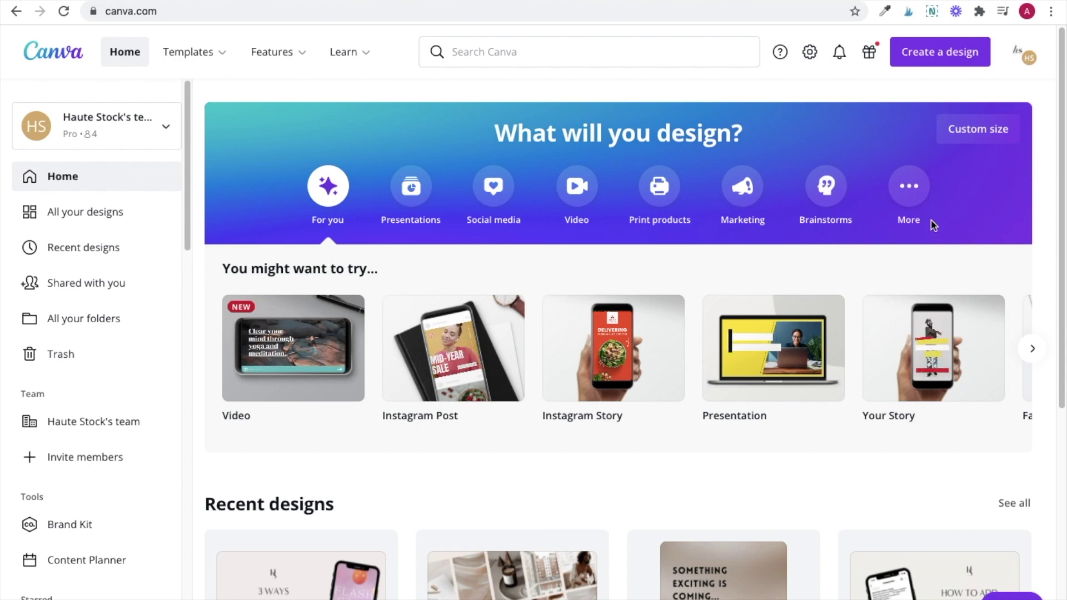
Browse Canva's video design types, then search the design types for Instagram formats.
{"action": "left_click", "coordinate": [576, 193]}
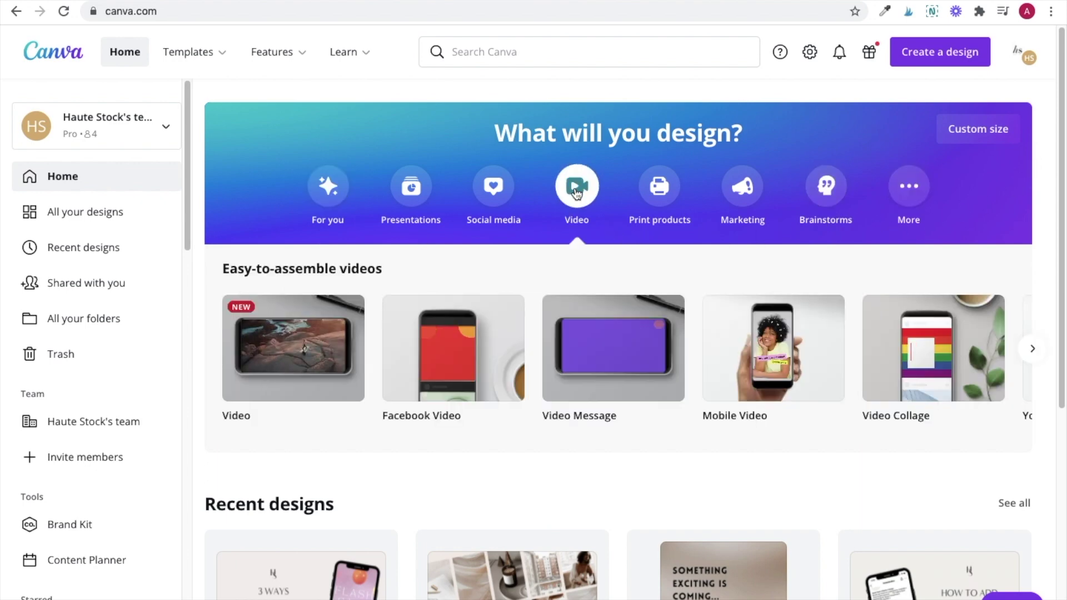
{"action": "left_click", "coordinate": [1031, 349]}
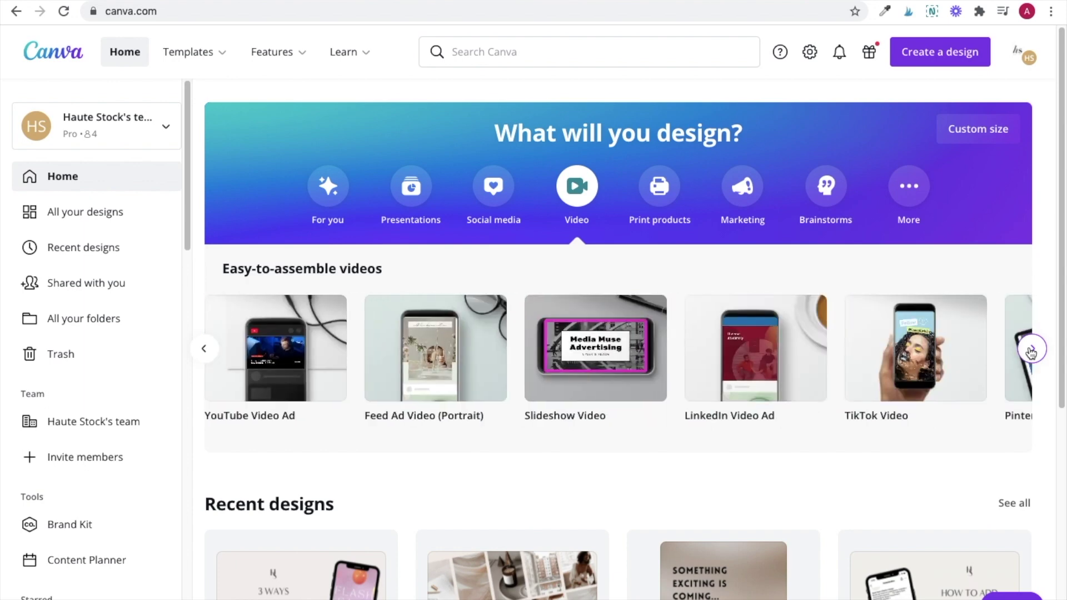
{"action": "left_click", "coordinate": [1031, 350]}
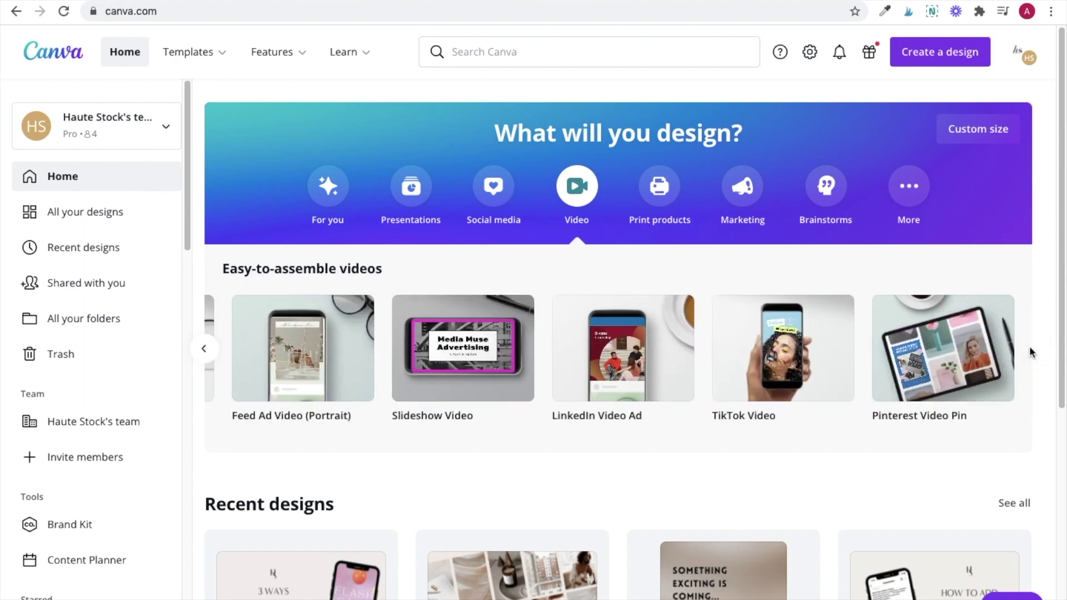
{"action": "left_click", "coordinate": [918, 53]}
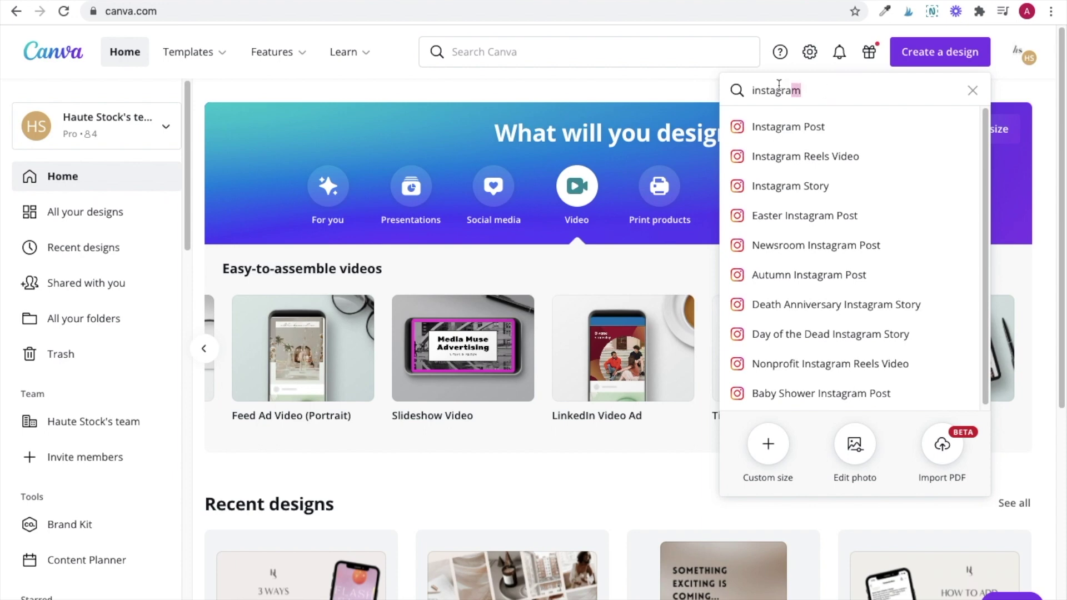
{"action": "left_click", "coordinate": [866, 93]}
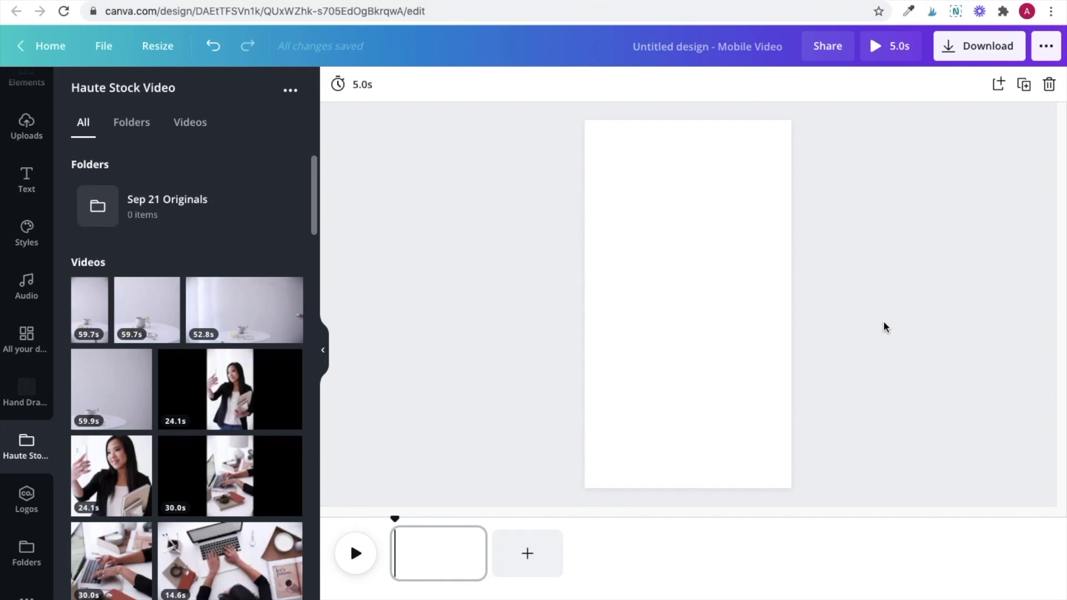
Place the 48.0s vase clip on the first page.
{"action": "scroll", "coordinate": [210, 314], "scroll_direction": "down", "scroll_amount": 15}
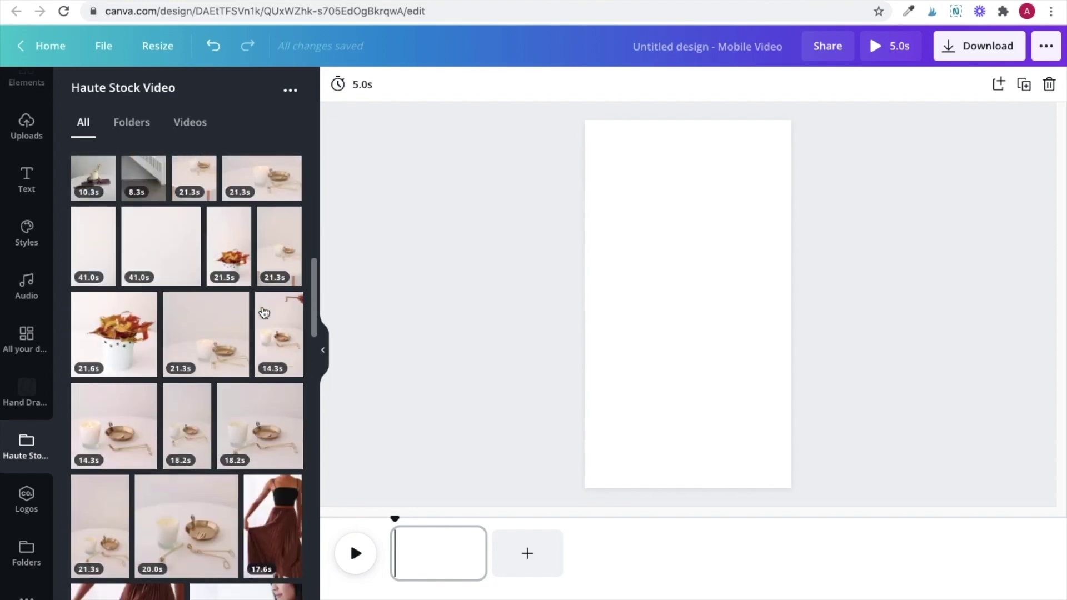
{"action": "scroll", "coordinate": [264, 313], "scroll_direction": "down", "scroll_amount": 3}
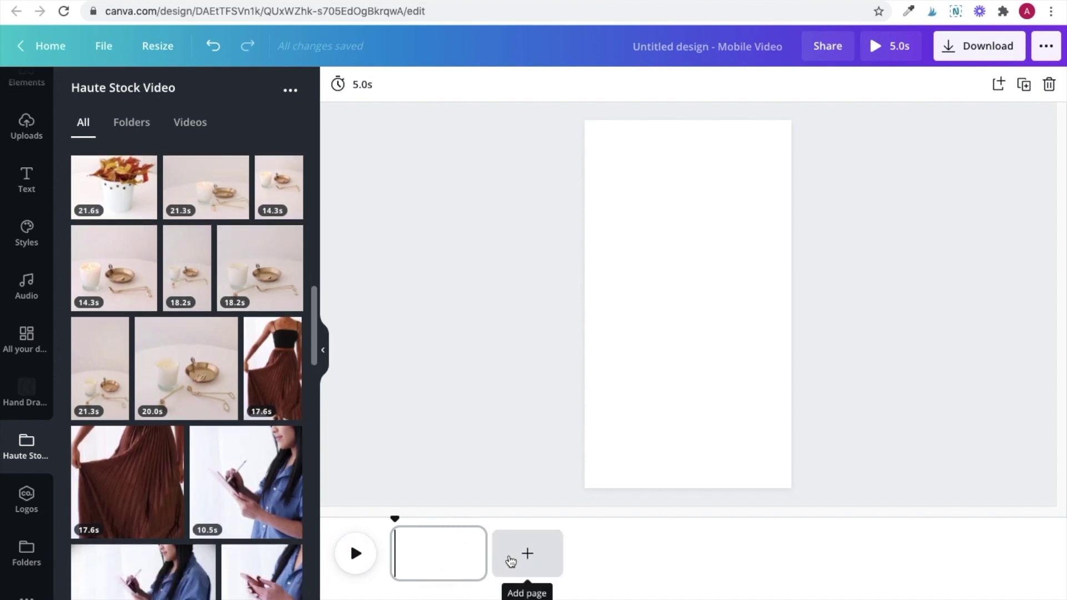
{"action": "scroll", "coordinate": [158, 425], "scroll_direction": "down", "scroll_amount": 10}
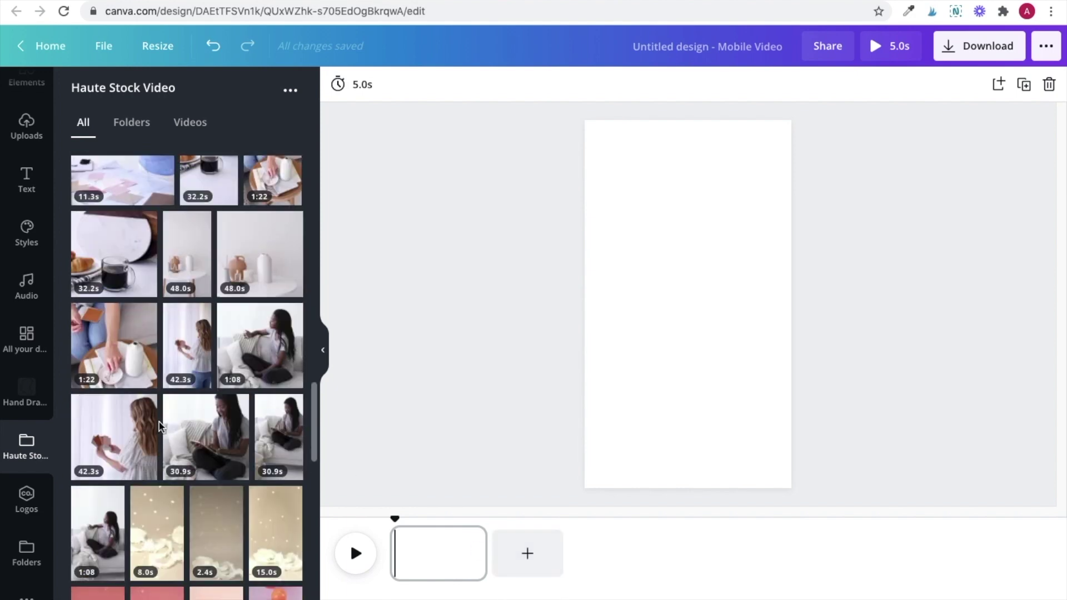
{"action": "scroll", "coordinate": [178, 345], "scroll_direction": "down", "scroll_amount": 2}
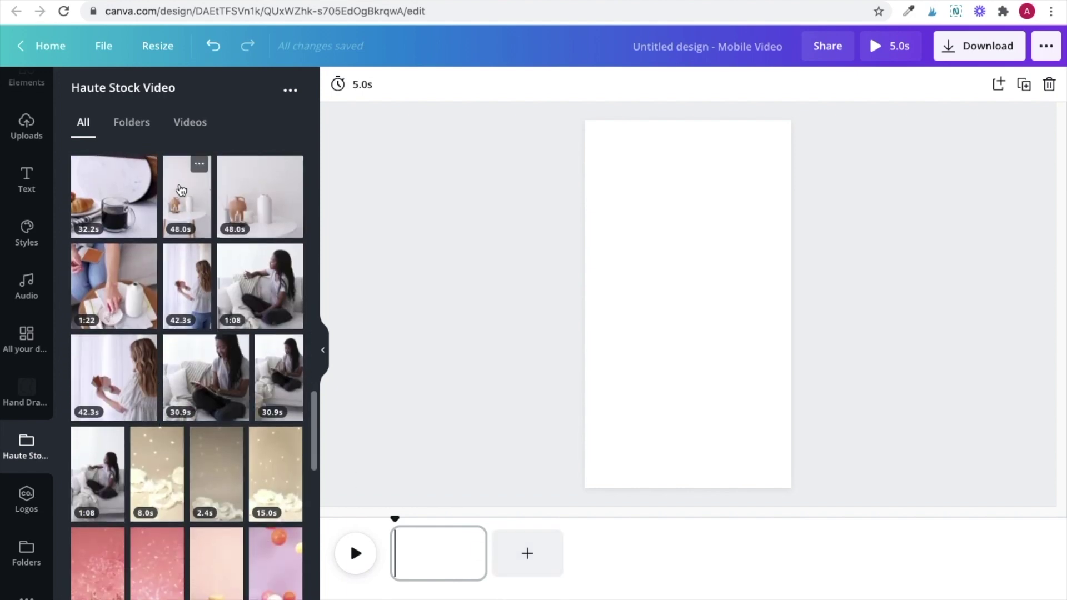
{"action": "left_click_drag", "start_coordinate": [181, 190], "coordinate": [676, 212]}
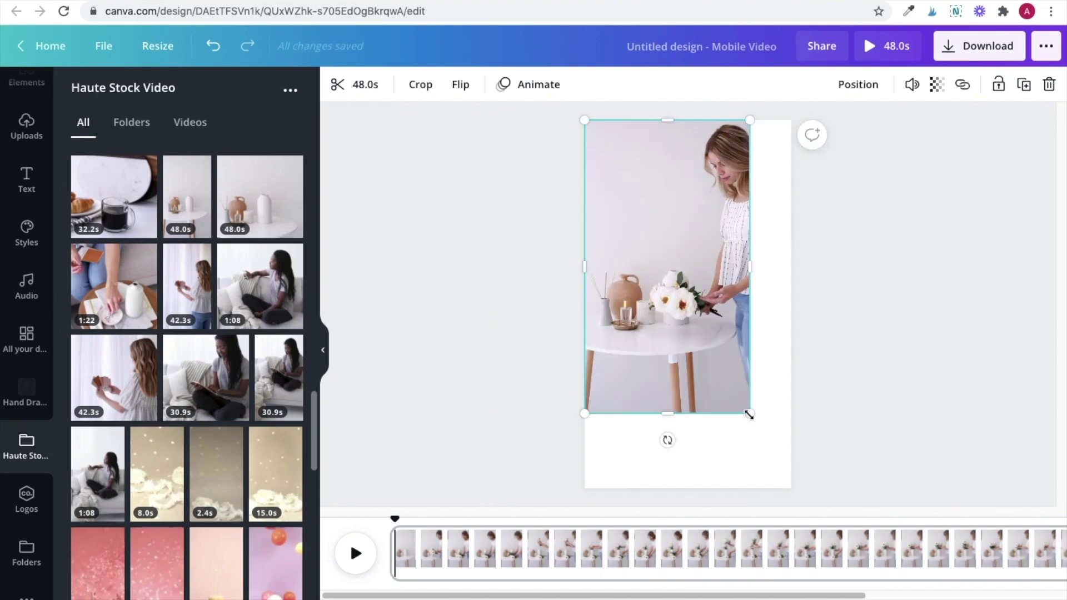
{"action": "left_click_drag", "start_coordinate": [749, 414], "coordinate": [791, 489]}
Add a second page and place the next stock clip on it.
{"action": "key", "text": "ctrl+Return"}
{"action": "scroll", "coordinate": [229, 463], "scroll_direction": "down", "scroll_amount": 10}
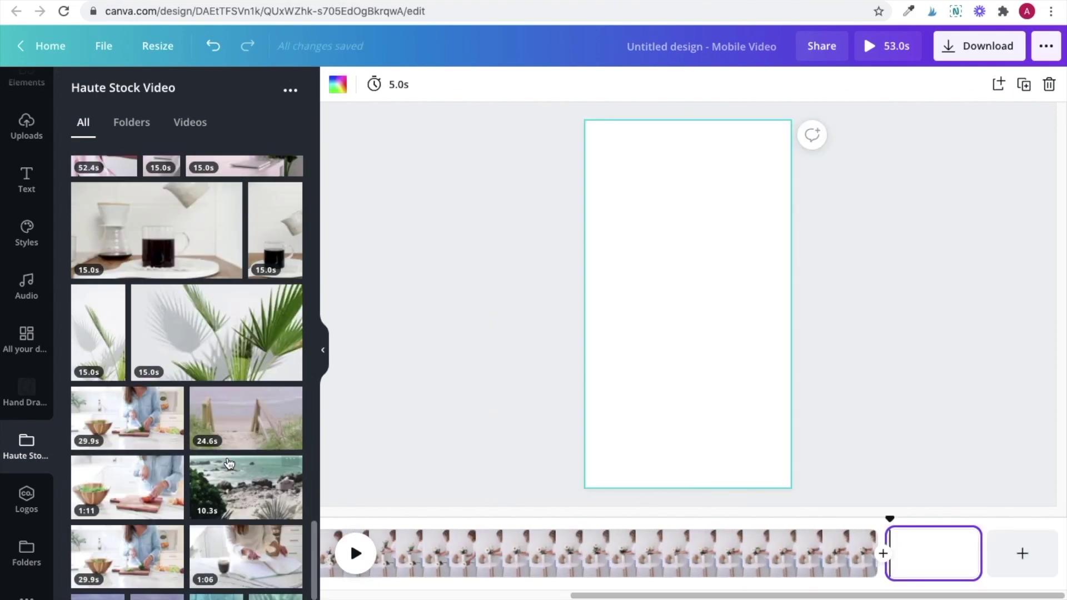
{"action": "scroll", "coordinate": [229, 463], "scroll_direction": "down", "scroll_amount": 4}
{"action": "scroll", "coordinate": [229, 463], "scroll_direction": "up", "scroll_amount": 10}
{"action": "left_click_drag", "start_coordinate": [100, 317], "coordinate": [675, 324]}
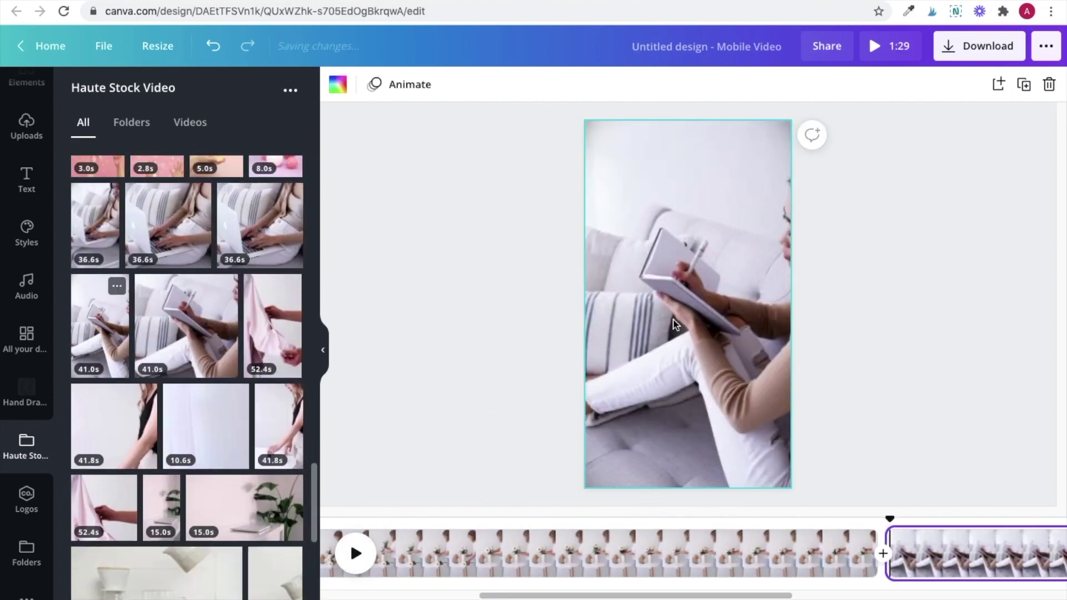
{"action": "scroll", "coordinate": [912, 556], "scroll_direction": "right", "scroll_amount": 5}
Add a third page holding the laptop clip, reframed to fit the page.
{"action": "left_click", "coordinate": [1021, 553]}
{"action": "left_click_drag", "start_coordinate": [164, 506], "coordinate": [597, 388]}
{"action": "double_click", "coordinate": [731, 411]}
{"action": "left_click", "coordinate": [838, 443]}
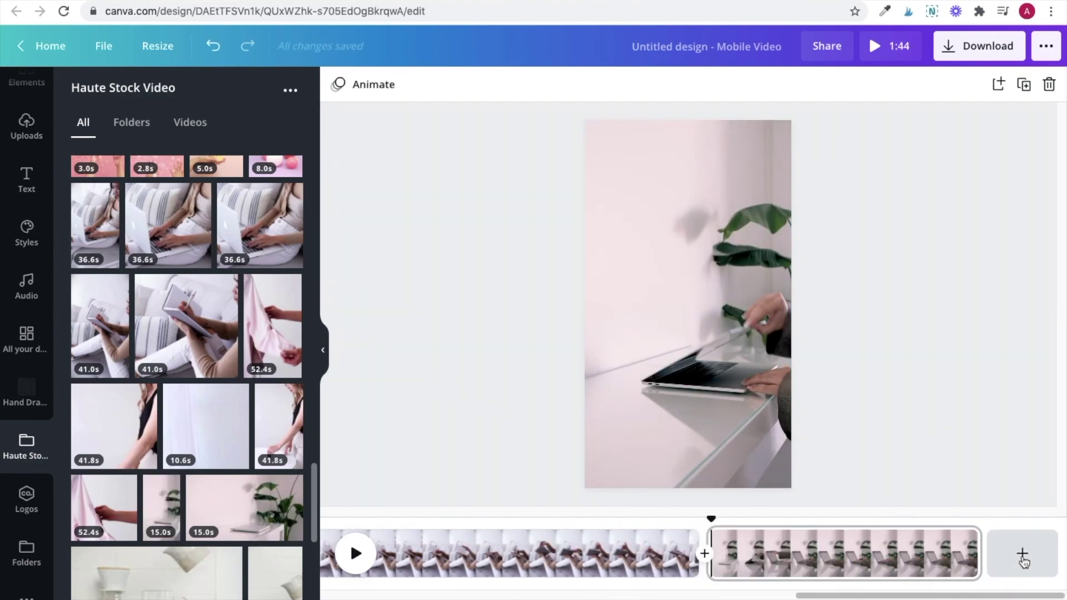
Add a fourth page with the 18.2s candle clip enlarged past the page edges.
{"action": "left_click", "coordinate": [1021, 554]}
{"action": "scroll", "coordinate": [186, 361], "scroll_direction": "down", "scroll_amount": 10}
{"action": "scroll", "coordinate": [187, 362], "scroll_direction": "up", "scroll_amount": 3}
{"action": "left_click", "coordinate": [187, 312]}
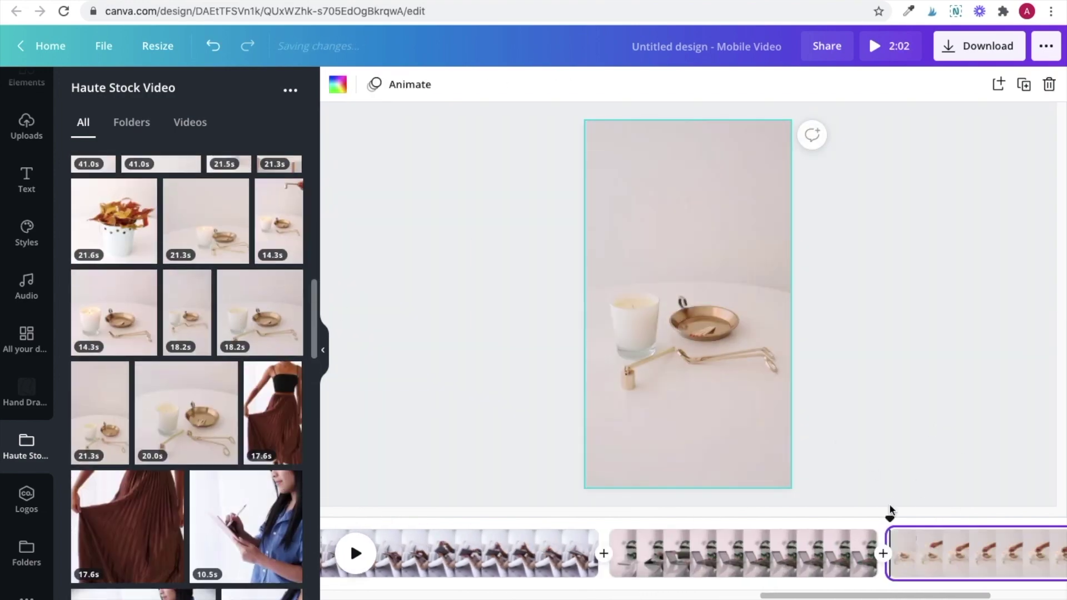
{"action": "double_click", "coordinate": [605, 483]}
{"action": "left_click_drag", "start_coordinate": [606, 489], "coordinate": [546, 505]}
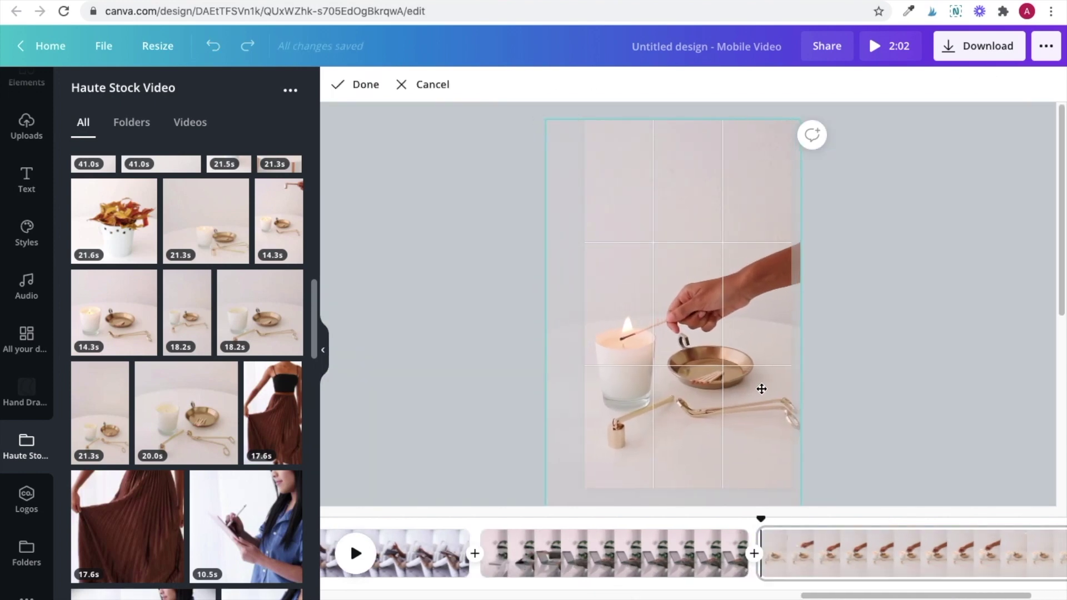
{"action": "left_click", "coordinate": [761, 433]}
Add a fifth page with the white-table still-life clip enlarged to cover the whole frame.
{"action": "left_click", "coordinate": [1028, 555]}
{"action": "scroll", "coordinate": [171, 333], "scroll_direction": "up", "scroll_amount": 10}
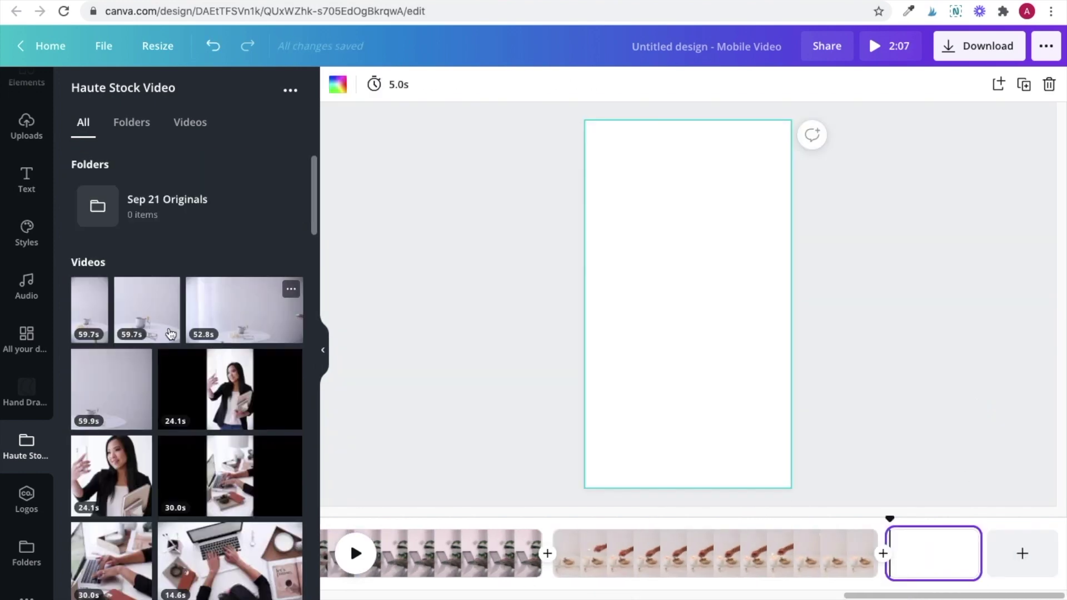
{"action": "left_click_drag", "start_coordinate": [170, 334], "coordinate": [588, 305]}
{"action": "double_click", "coordinate": [787, 483]}
{"action": "left_click_drag", "start_coordinate": [791, 488], "coordinate": [831, 523]}
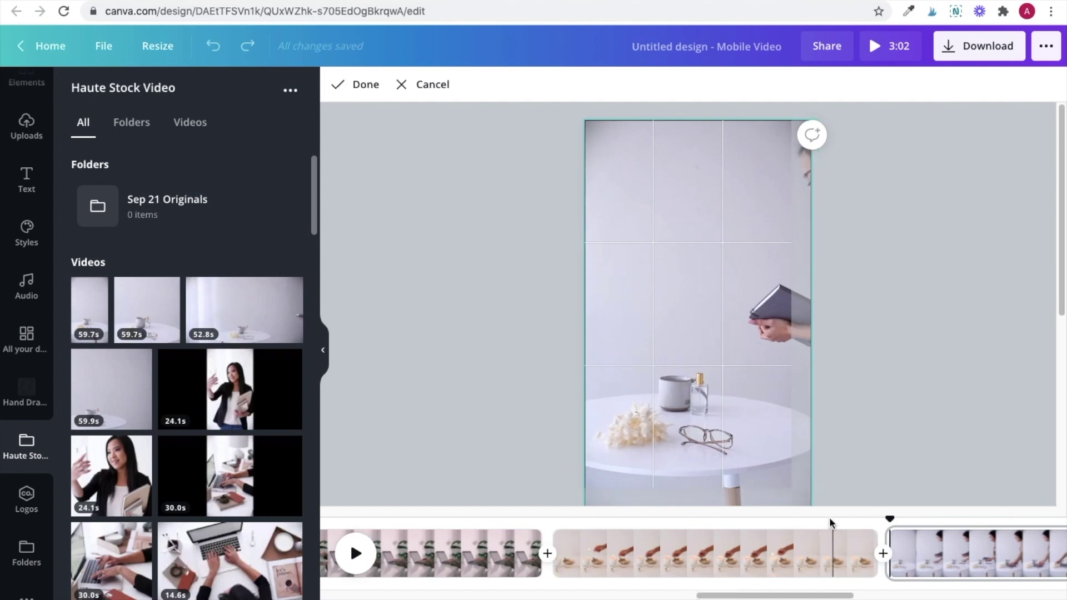
{"action": "left_click_drag", "start_coordinate": [585, 120], "coordinate": [575, 106]}
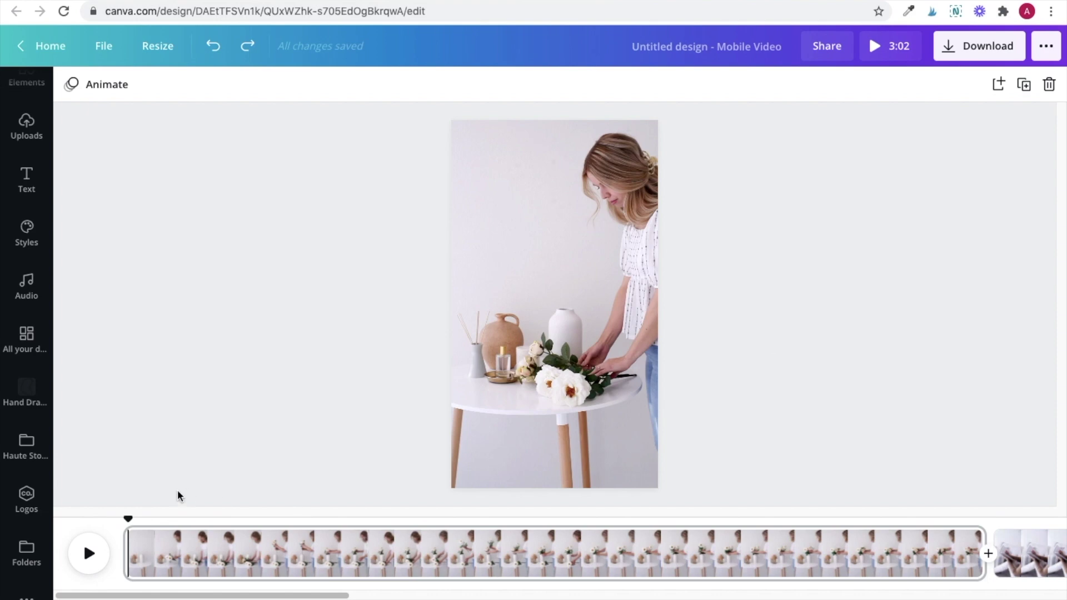
Preview the video, then trim the 48s flower-arranging clip down to about 3 seconds.
{"action": "left_click", "coordinate": [87, 554]}
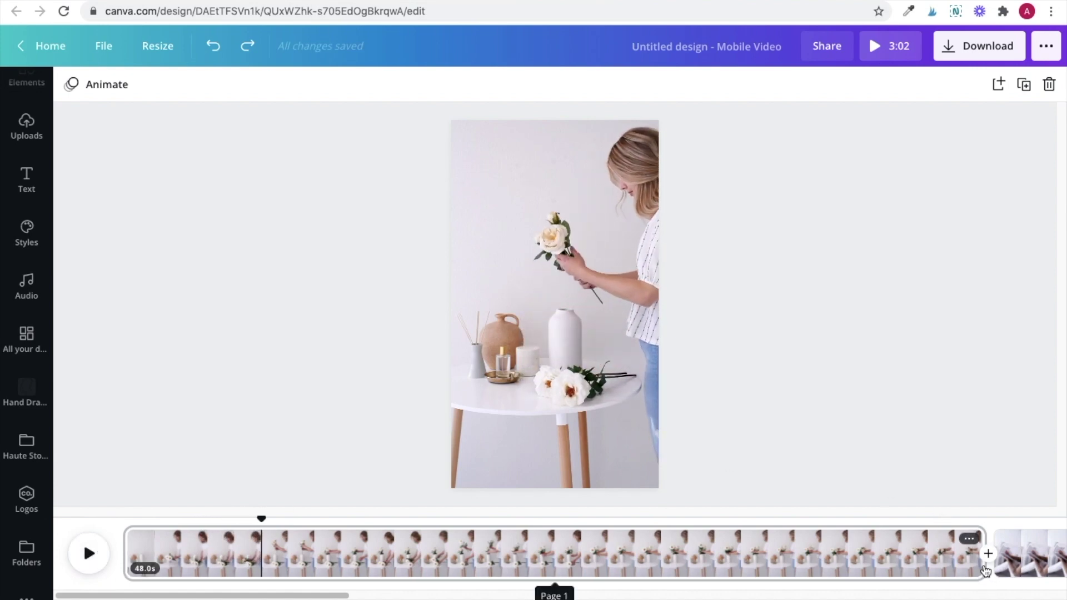
{"action": "left_click_drag", "start_coordinate": [980, 537], "coordinate": [179, 546]}
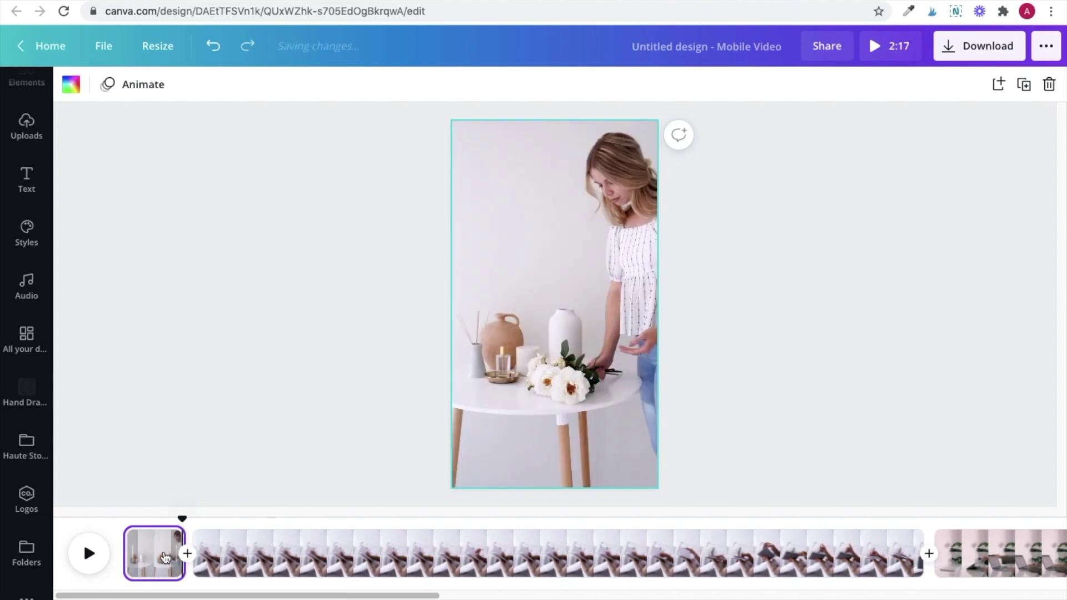
Preview the reel and shorten the second clip from 41.0s to 19.9s.
{"action": "left_click", "coordinate": [88, 553]}
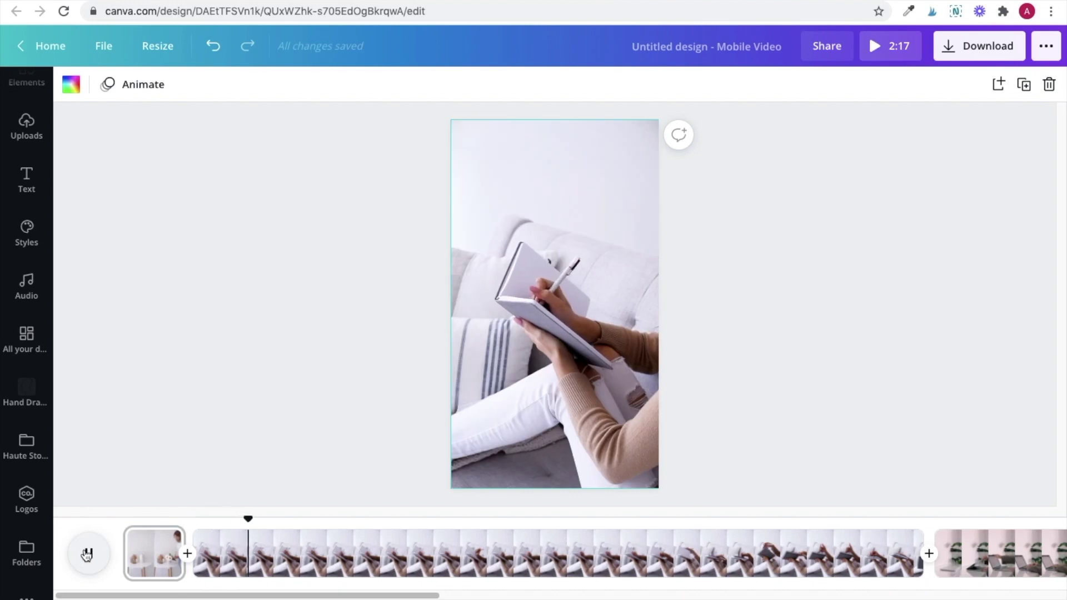
{"action": "left_click", "coordinate": [88, 552]}
{"action": "left_click", "coordinate": [574, 550]}
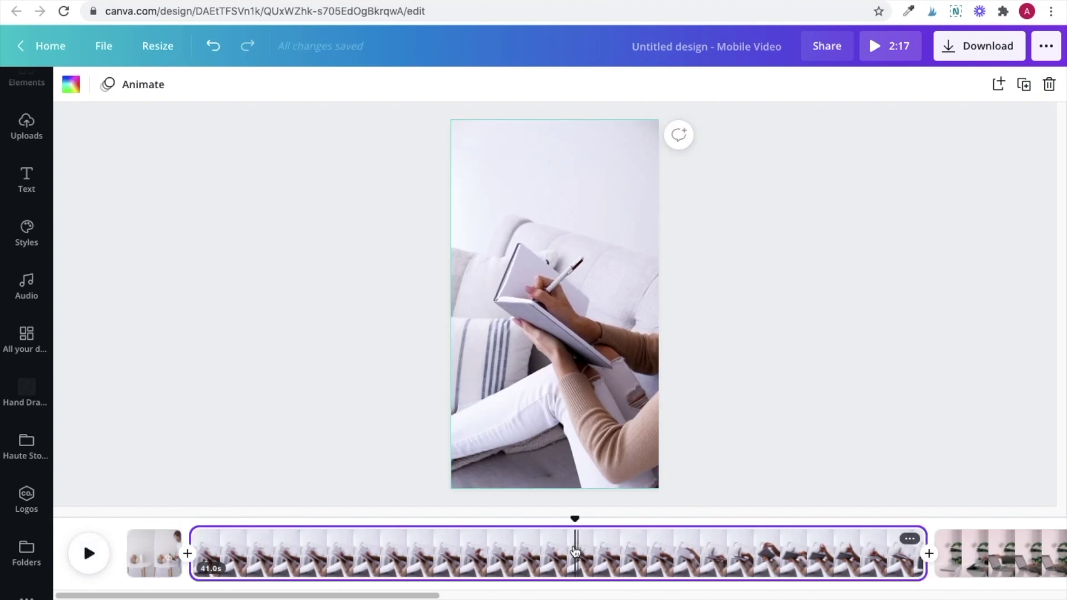
{"action": "left_click", "coordinate": [86, 553]}
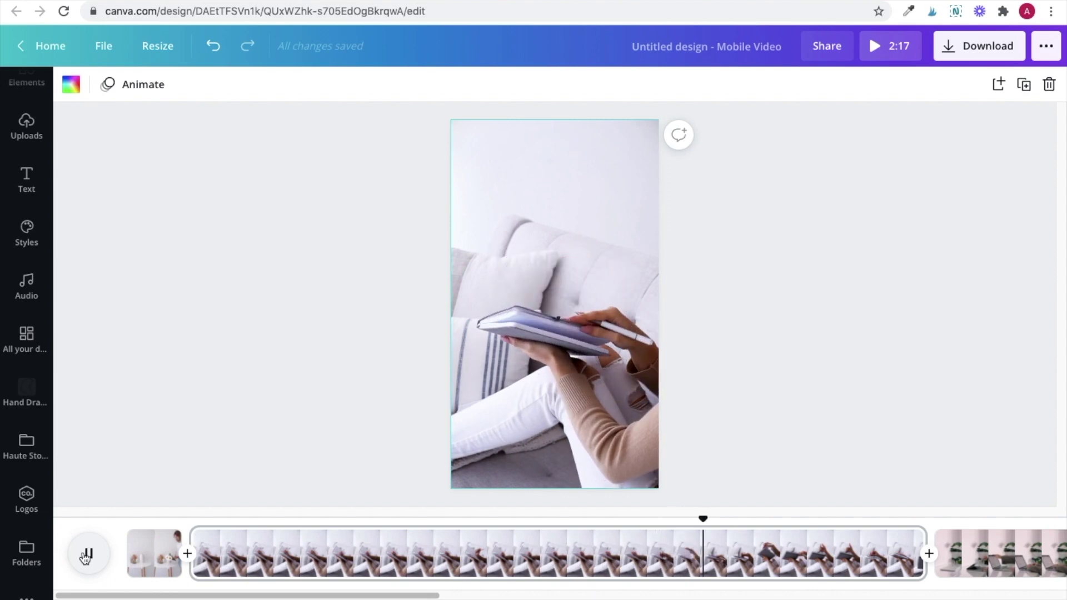
{"action": "left_click", "coordinate": [86, 554]}
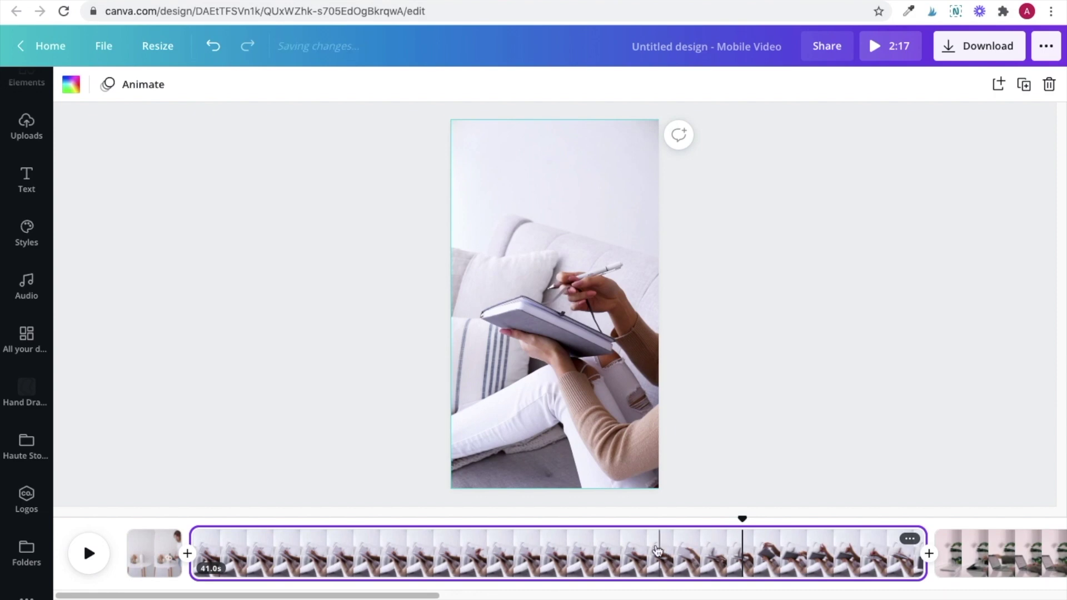
{"action": "left_click_drag", "start_coordinate": [924, 553], "coordinate": [249, 542]}
Split the laptop clip at two points and delete the unwanted 5.6s piece.
{"action": "left_click", "coordinate": [300, 547]}
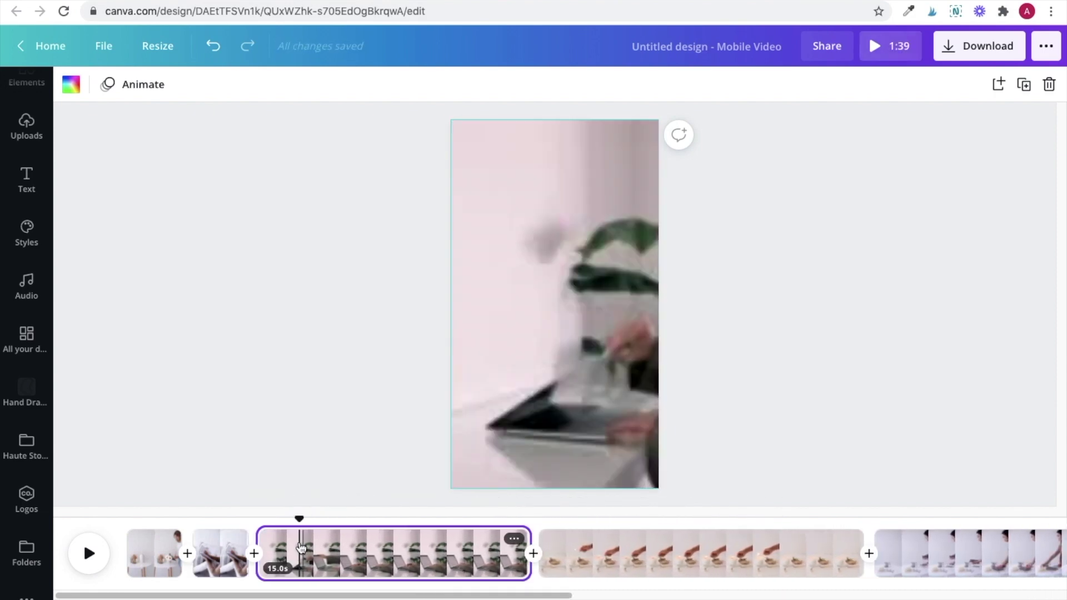
{"action": "right_click", "coordinate": [300, 547]}
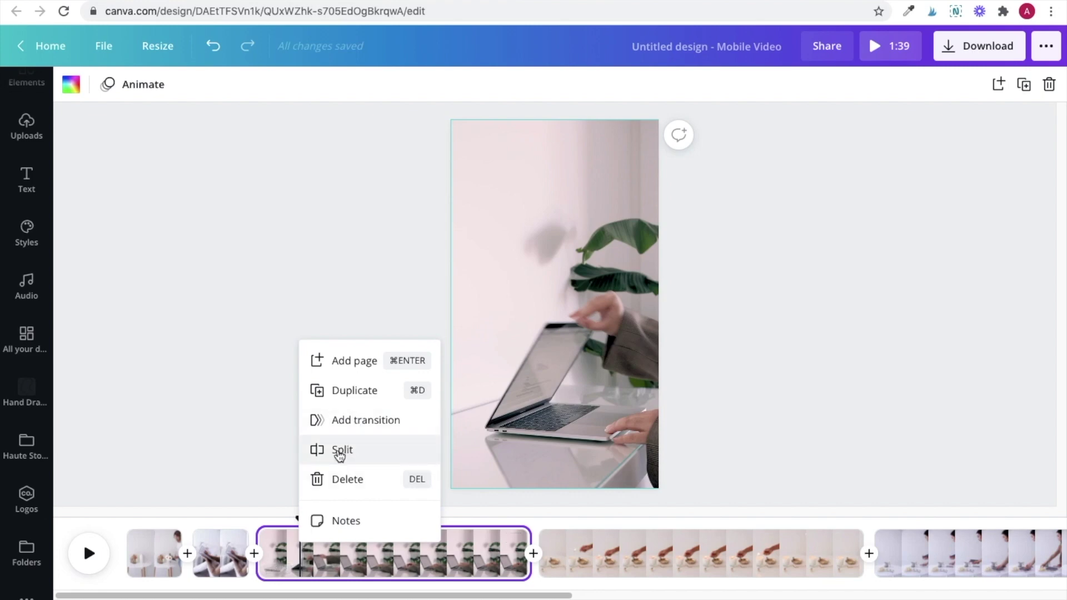
{"action": "left_click", "coordinate": [340, 451]}
{"action": "left_click", "coordinate": [456, 563]}
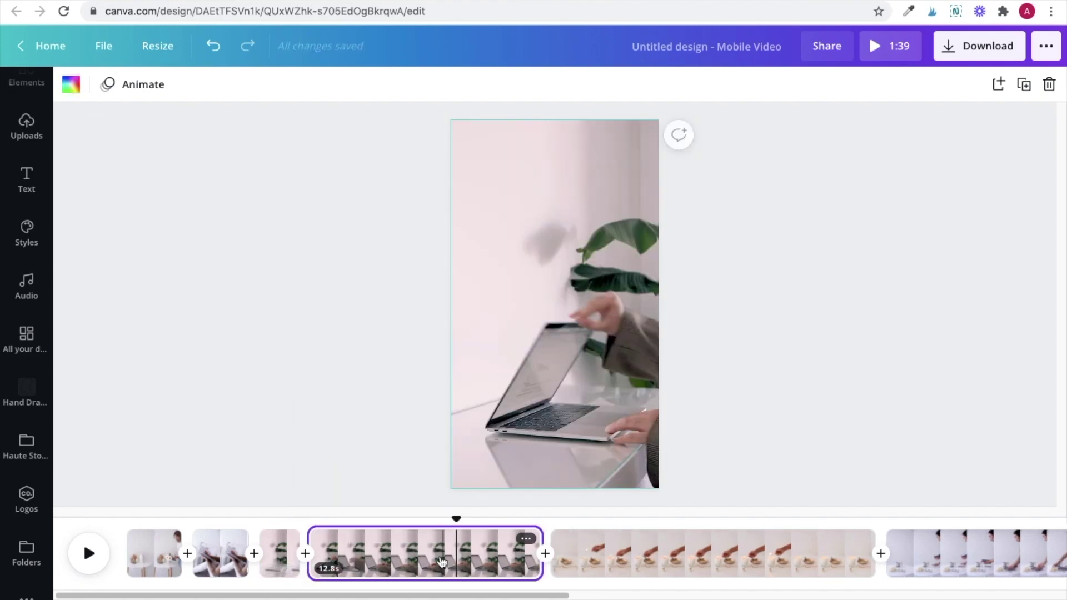
{"action": "right_click", "coordinate": [441, 562]}
{"action": "left_click", "coordinate": [508, 460]}
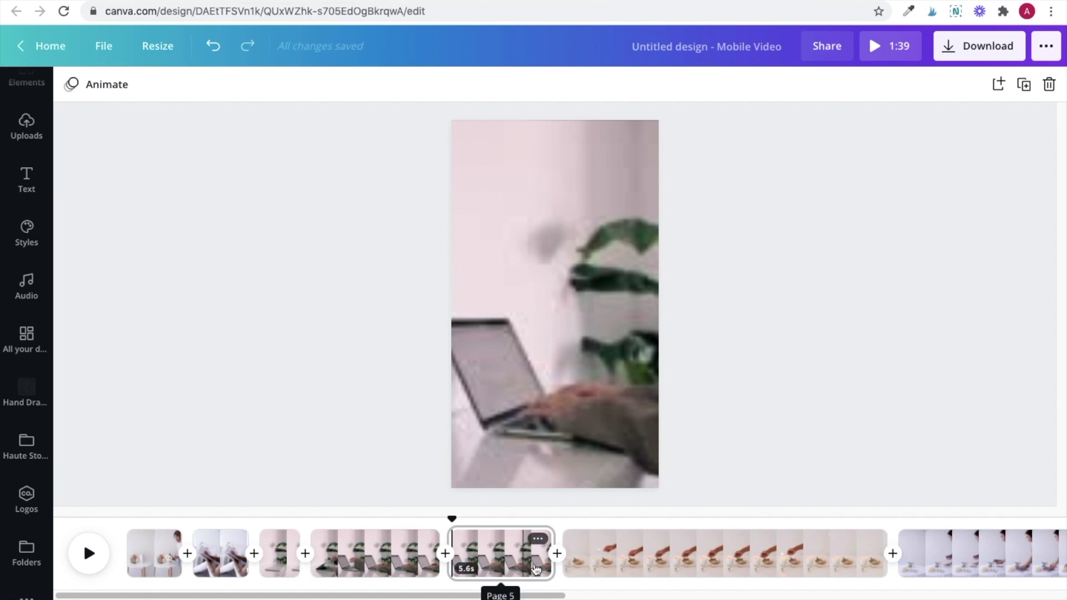
{"action": "left_click", "coordinate": [507, 565]}
{"action": "key", "text": "Delete"}
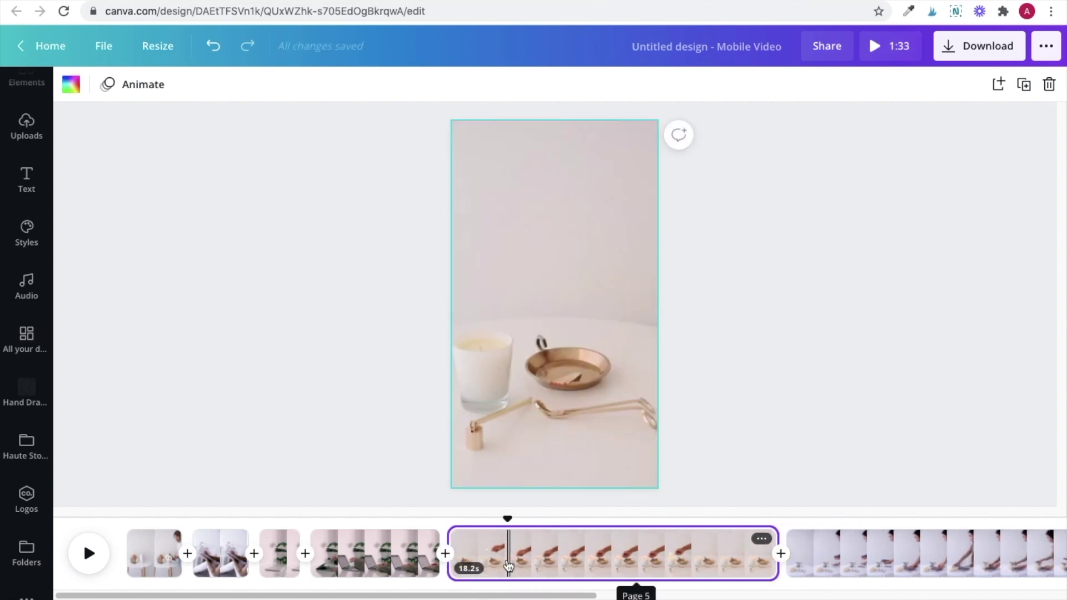
Delete the 2.7s laptop piece and trim the remaining laptop clip from 4.4s to 3.2s.
{"action": "left_click", "coordinate": [365, 560]}
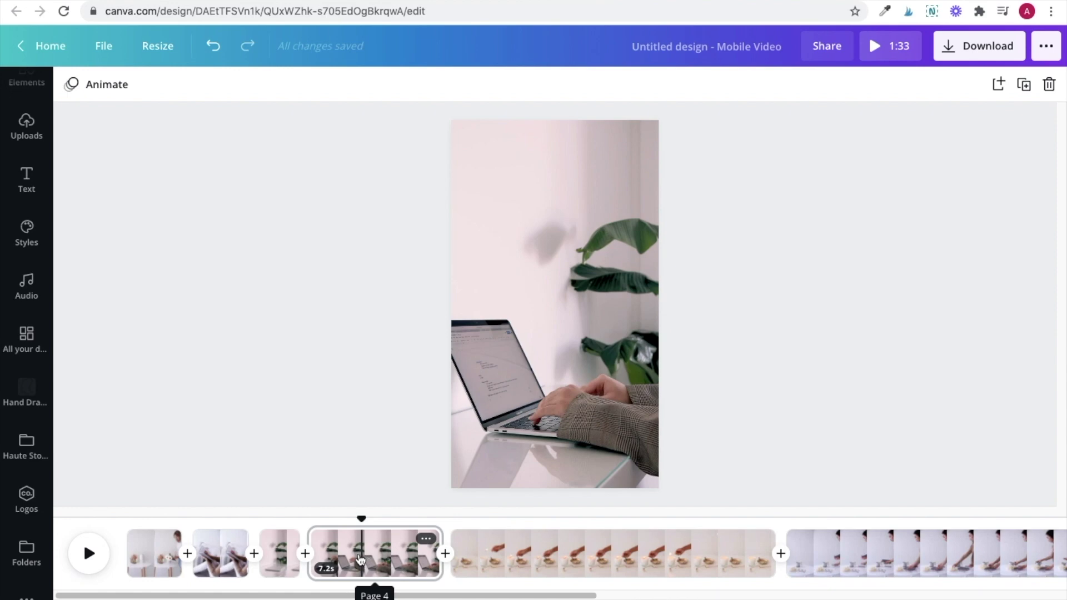
{"action": "right_click", "coordinate": [361, 559]}
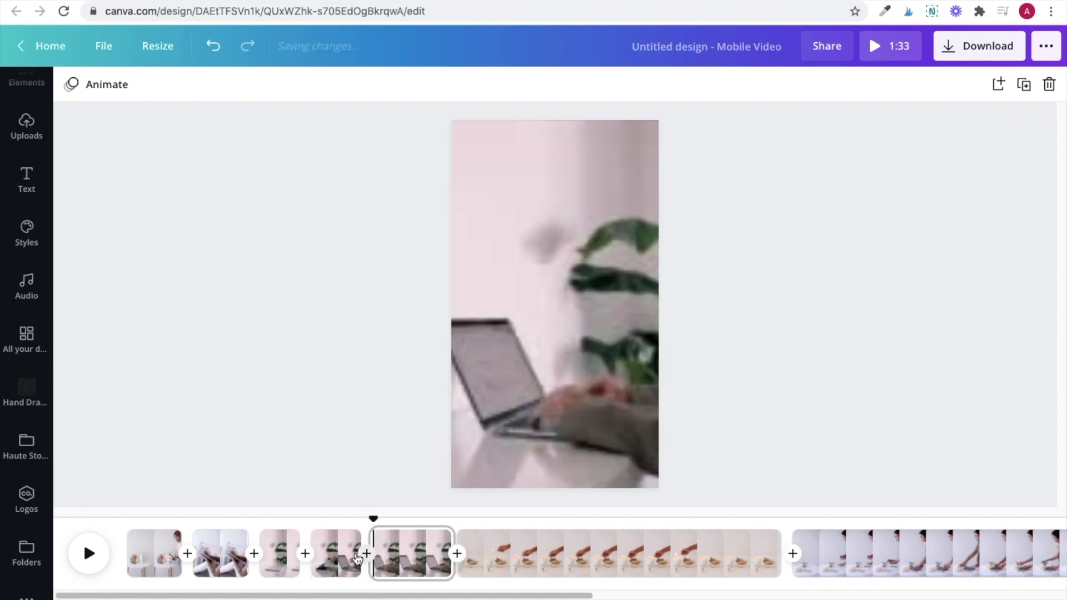
{"action": "mouse_move", "coordinate": [344, 562]}
{"action": "key", "text": "Delete"}
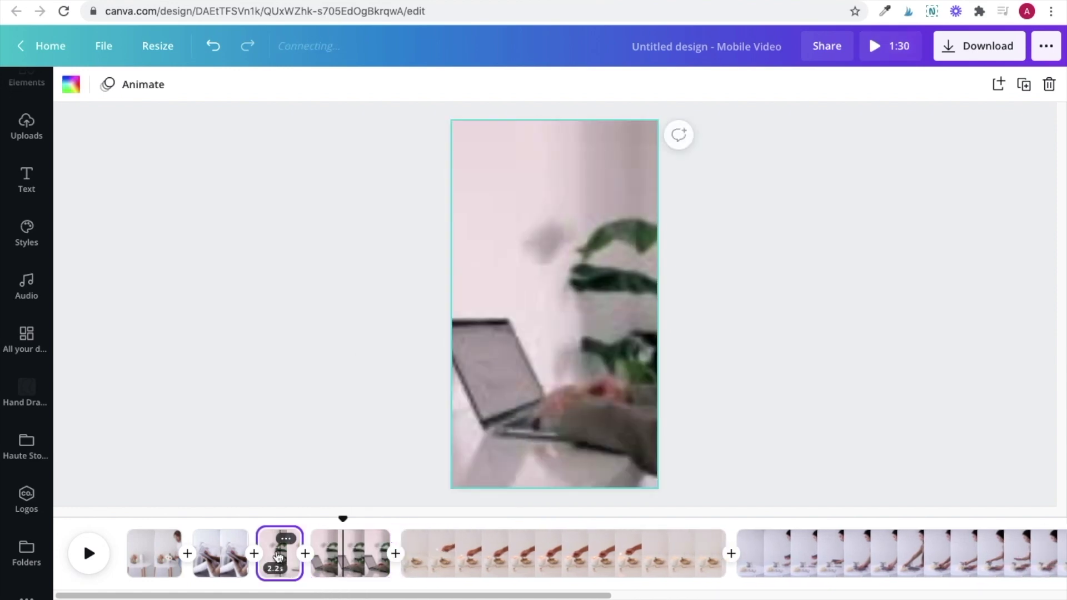
{"action": "left_click", "coordinate": [276, 556]}
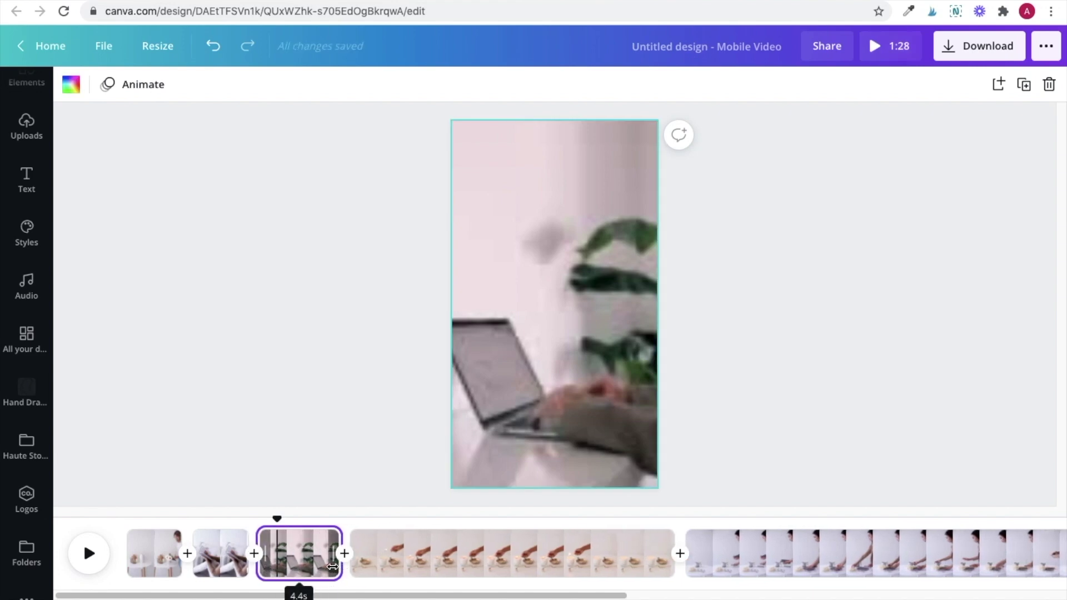
{"action": "left_click_drag", "start_coordinate": [332, 566], "coordinate": [314, 568]}
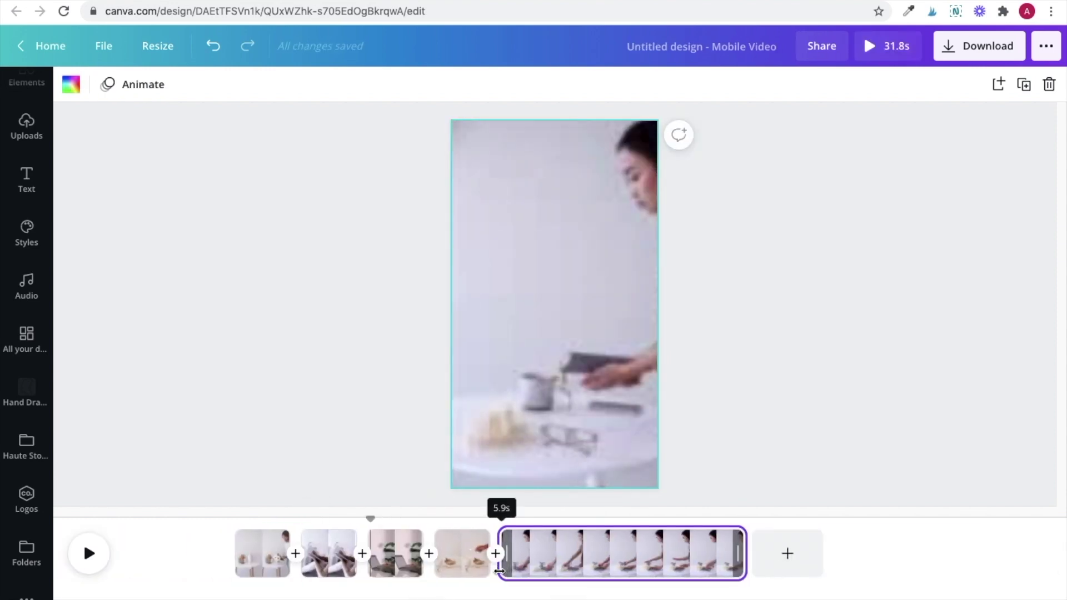
Trim the fifth clip to 2.8s, preview the whole reel, and add a square to the first clip.
{"action": "left_click_drag", "start_coordinate": [743, 570], "coordinate": [444, 570]}
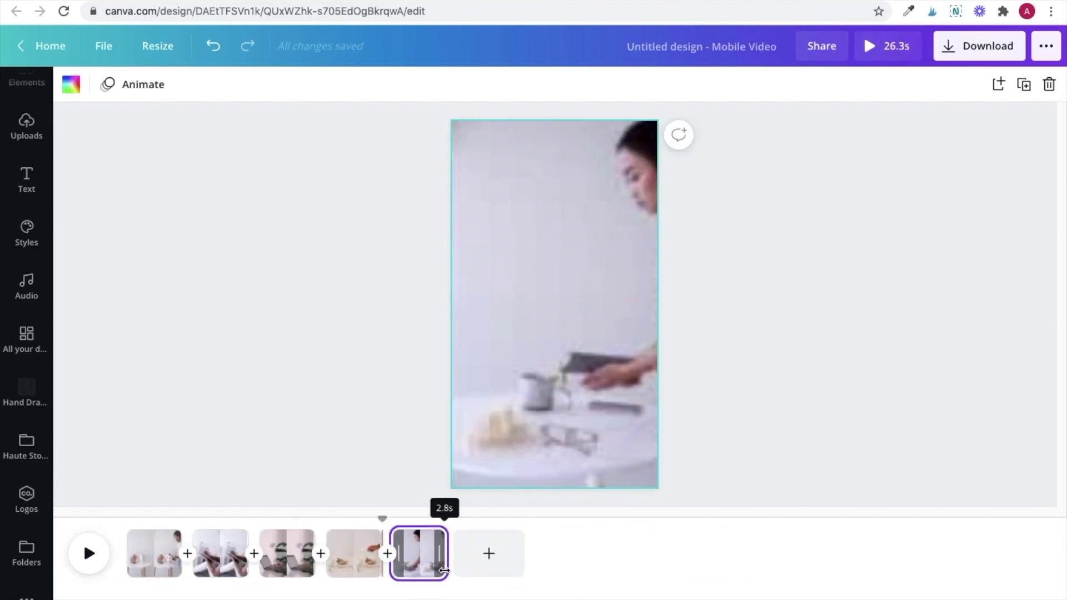
{"action": "left_click", "coordinate": [87, 553]}
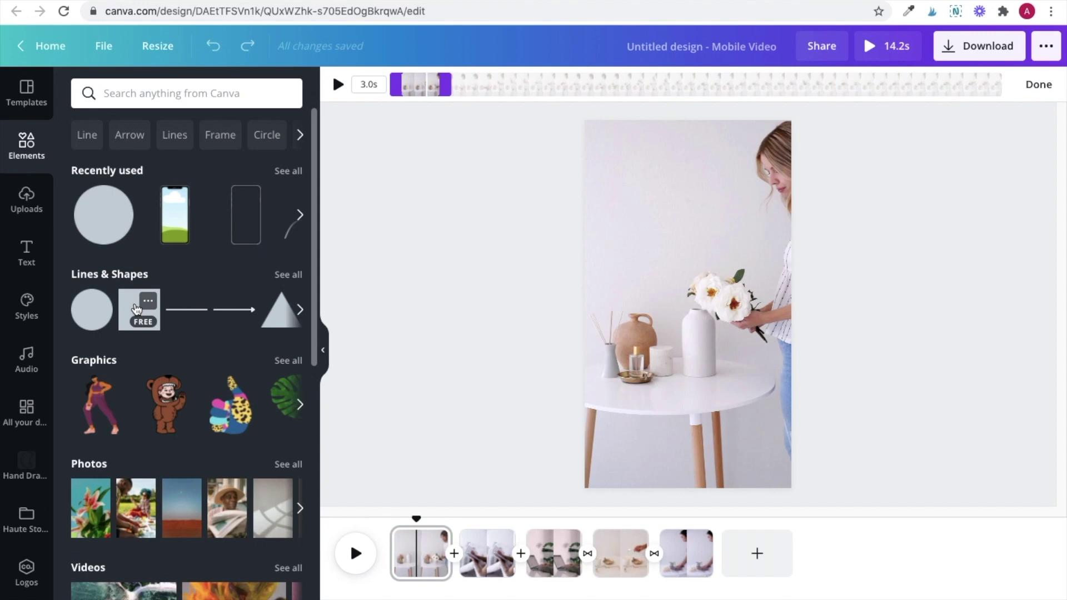
{"action": "left_click", "coordinate": [139, 310]}
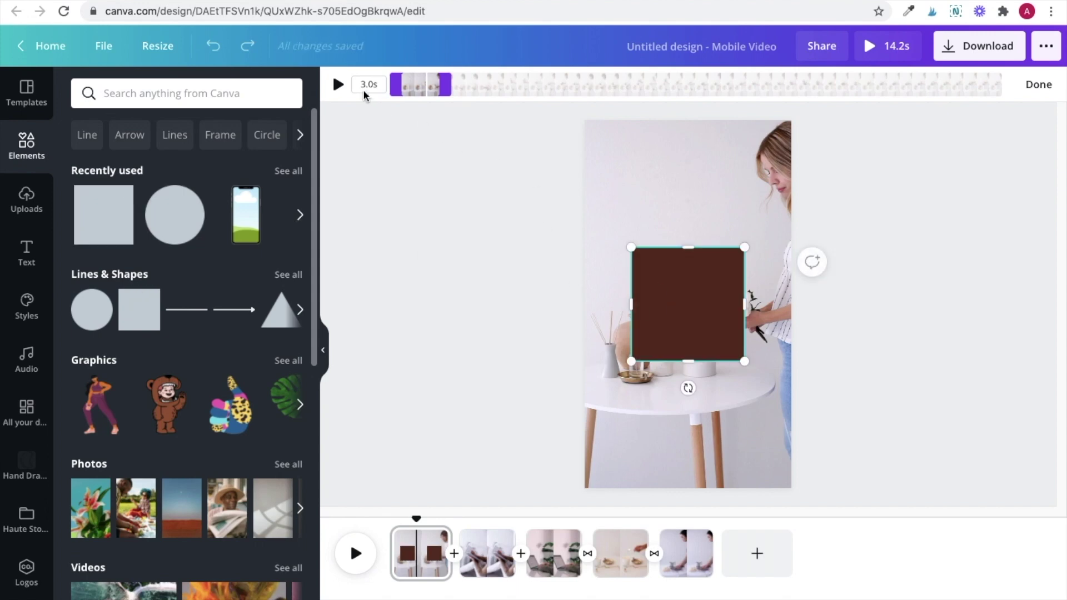
Make the square white with transparency 29 and stretch it over the whole first page.
{"action": "left_click", "coordinate": [1027, 86]}
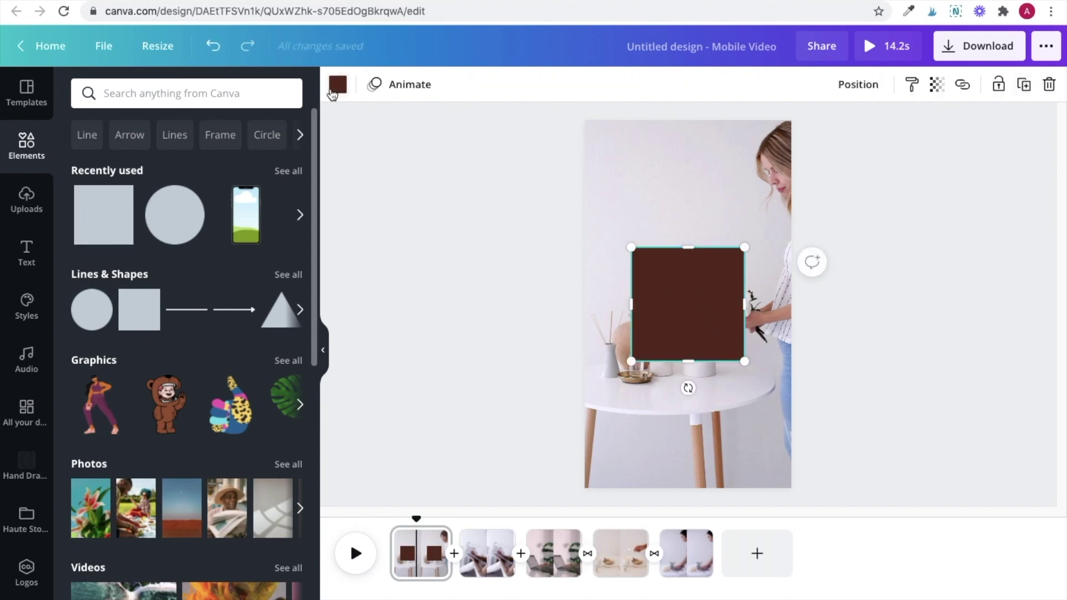
{"action": "left_click", "coordinate": [336, 87]}
{"action": "left_click", "coordinate": [166, 162]}
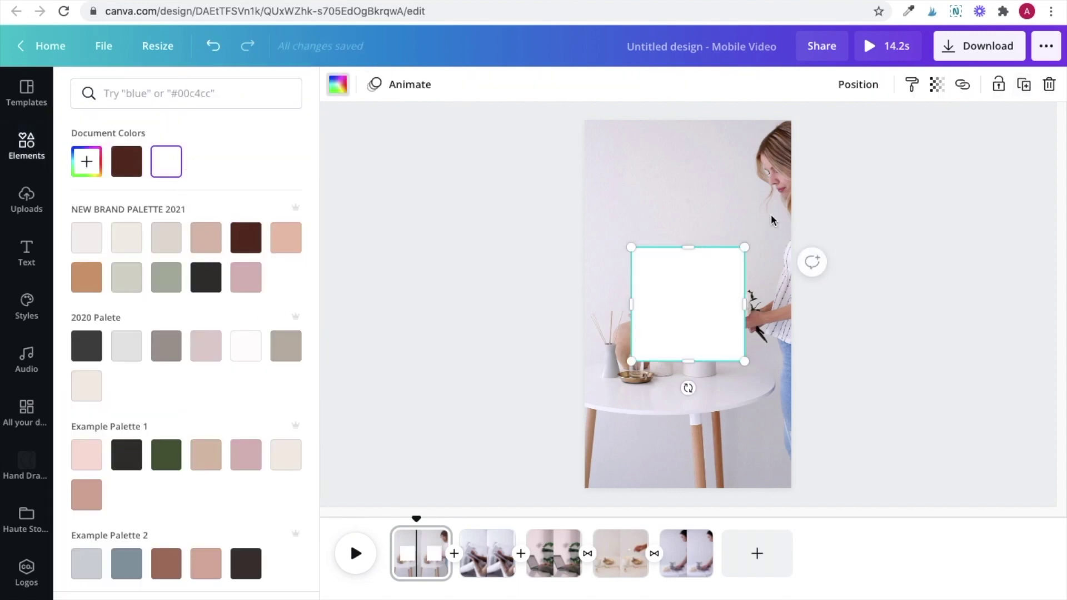
{"action": "left_click", "coordinate": [935, 86]}
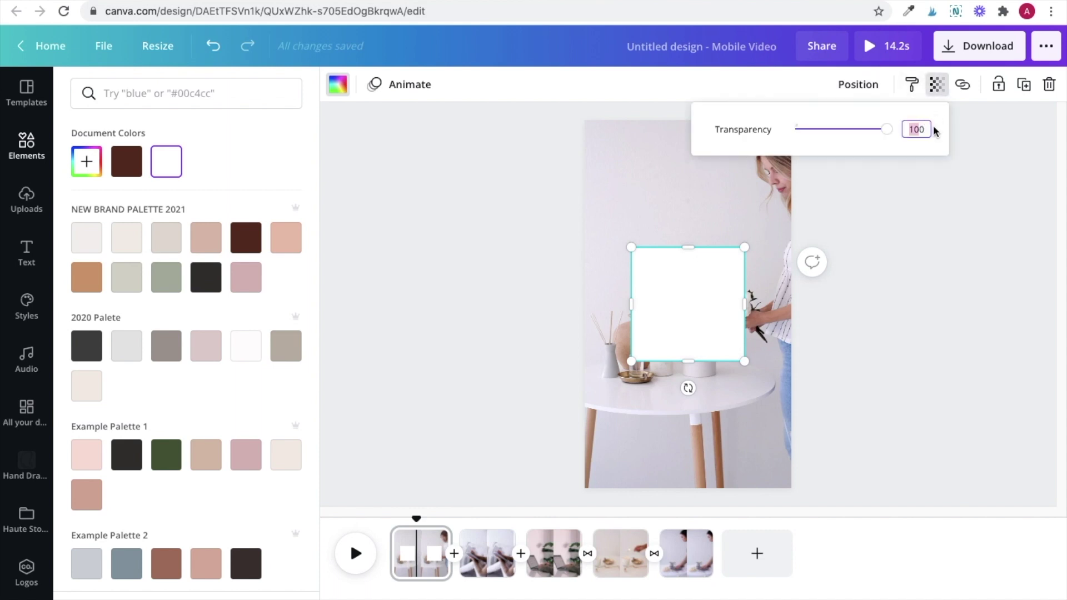
{"action": "key", "text": "Return"}
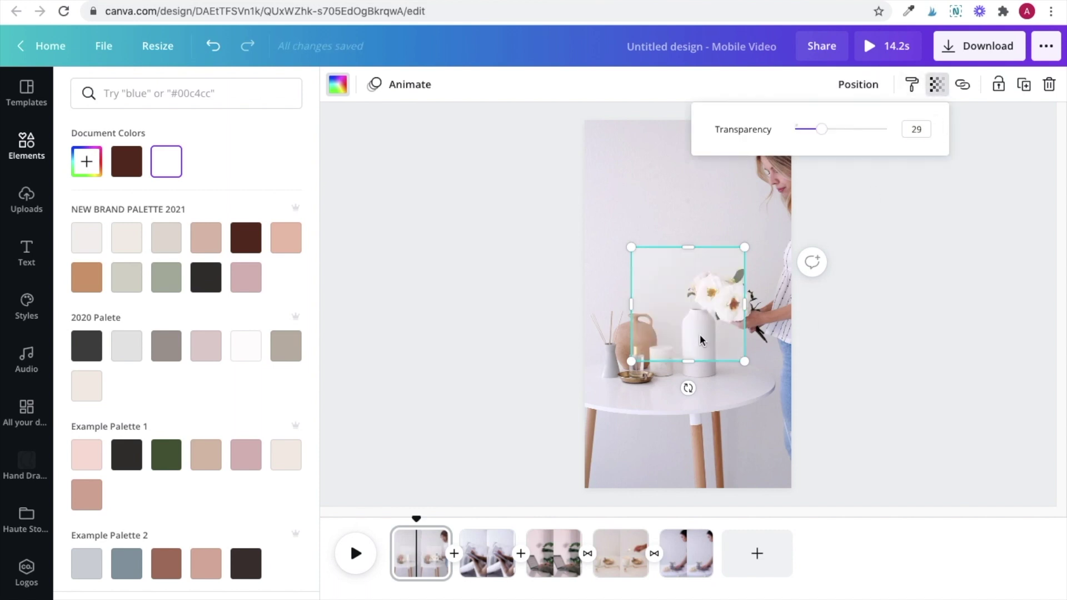
{"action": "left_click_drag", "start_coordinate": [703, 320], "coordinate": [791, 183]}
{"action": "left_click_drag", "start_coordinate": [700, 360], "coordinate": [696, 488]}
Review clips two through five, then return to the first clip and add a heading.
{"action": "left_click", "coordinate": [660, 360]}
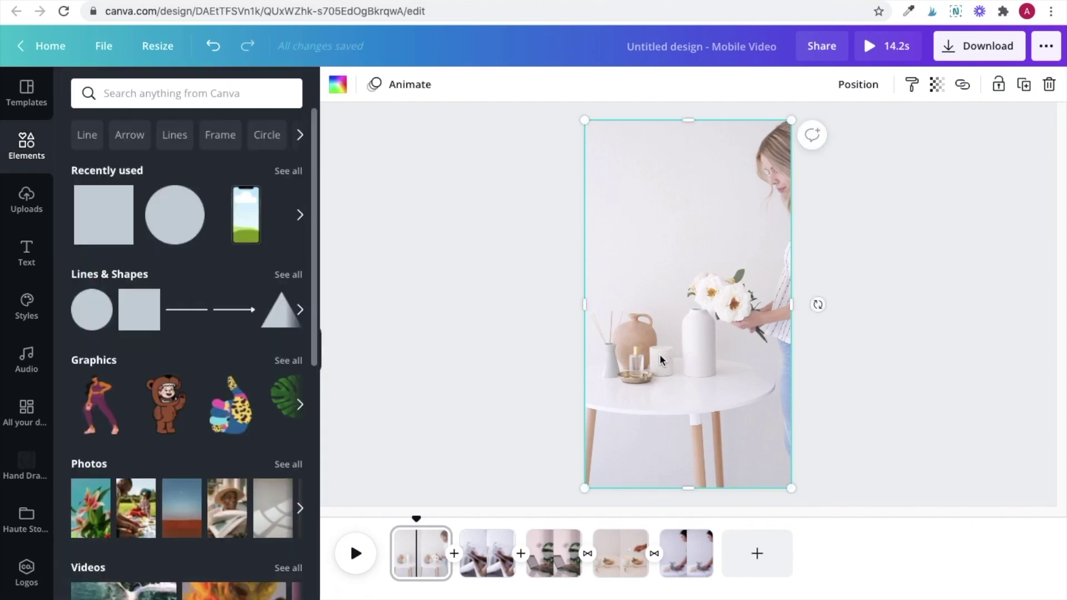
{"action": "left_click", "coordinate": [692, 331]}
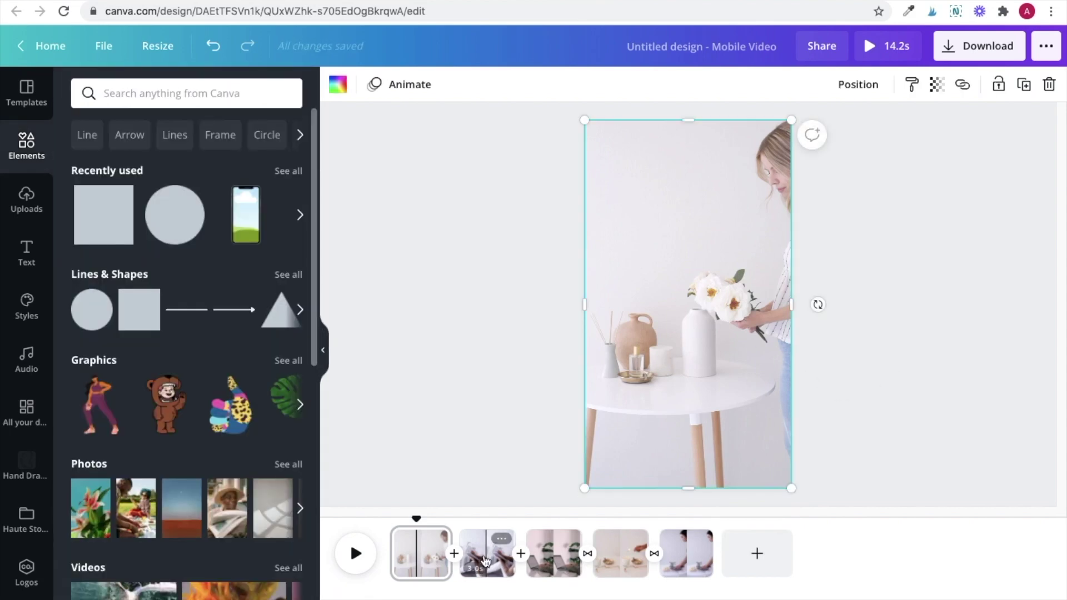
{"action": "left_click", "coordinate": [486, 560]}
{"action": "left_click", "coordinate": [681, 334]}
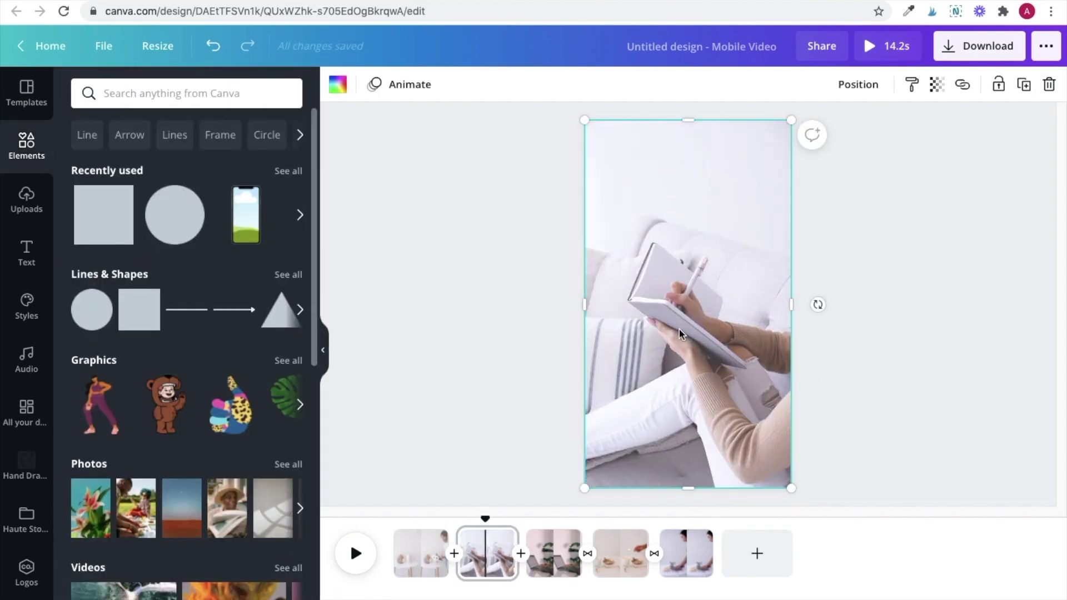
{"action": "left_click", "coordinate": [555, 534]}
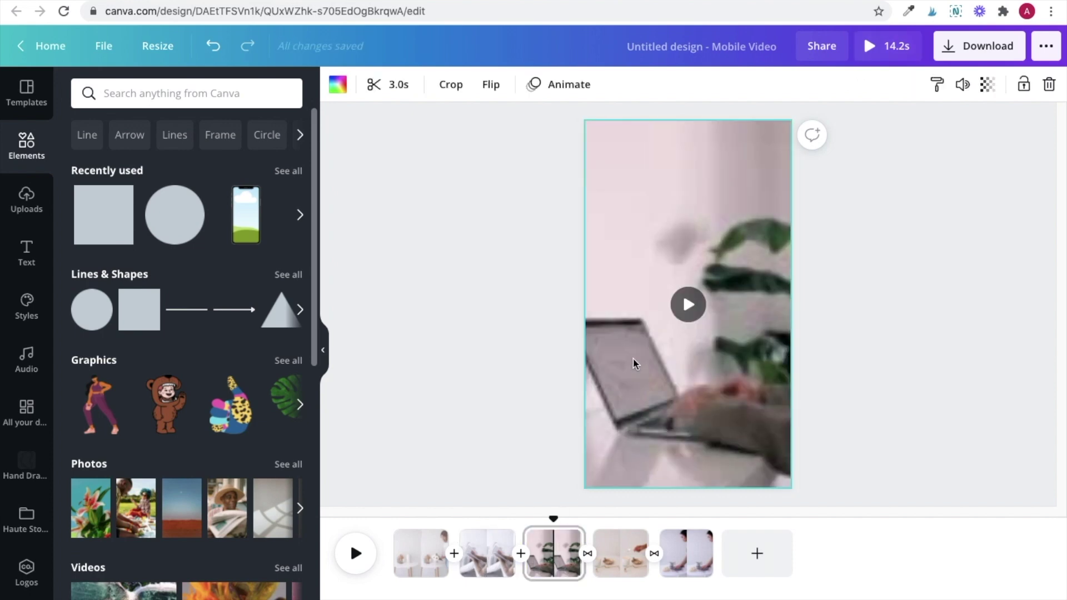
{"action": "left_click", "coordinate": [620, 553]}
{"action": "left_click", "coordinate": [655, 278]}
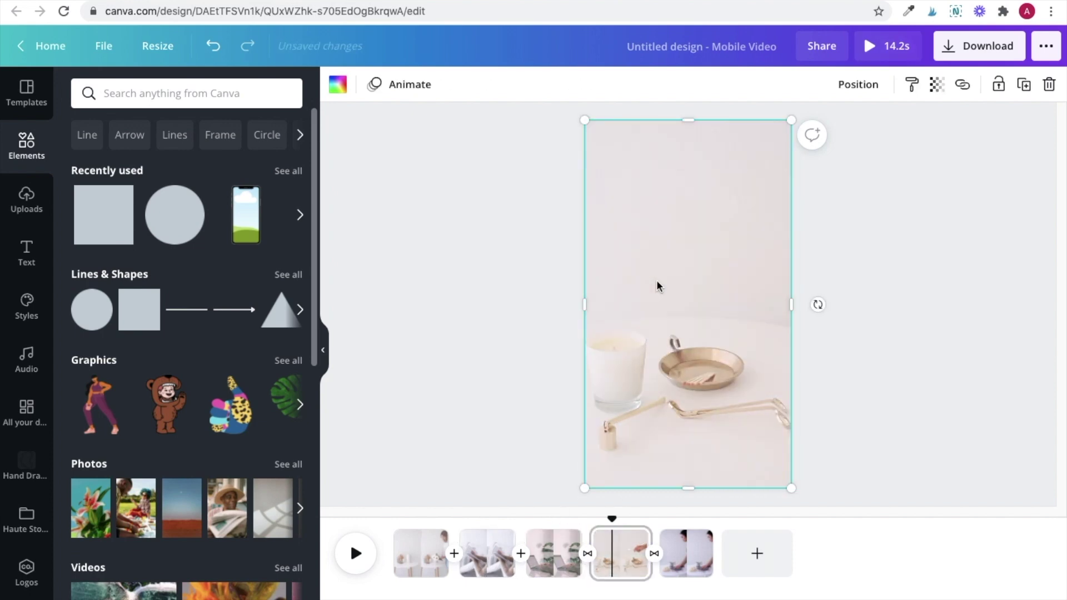
{"action": "left_click", "coordinate": [686, 553]}
{"action": "left_click", "coordinate": [669, 373]}
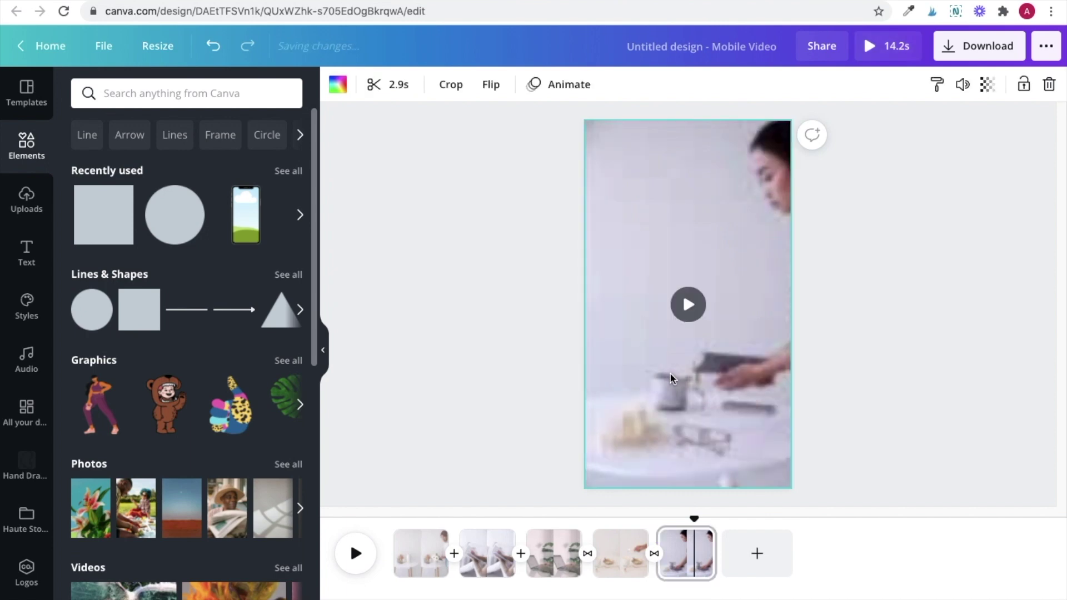
{"action": "left_click", "coordinate": [26, 253]}
{"action": "left_click", "coordinate": [177, 167]}
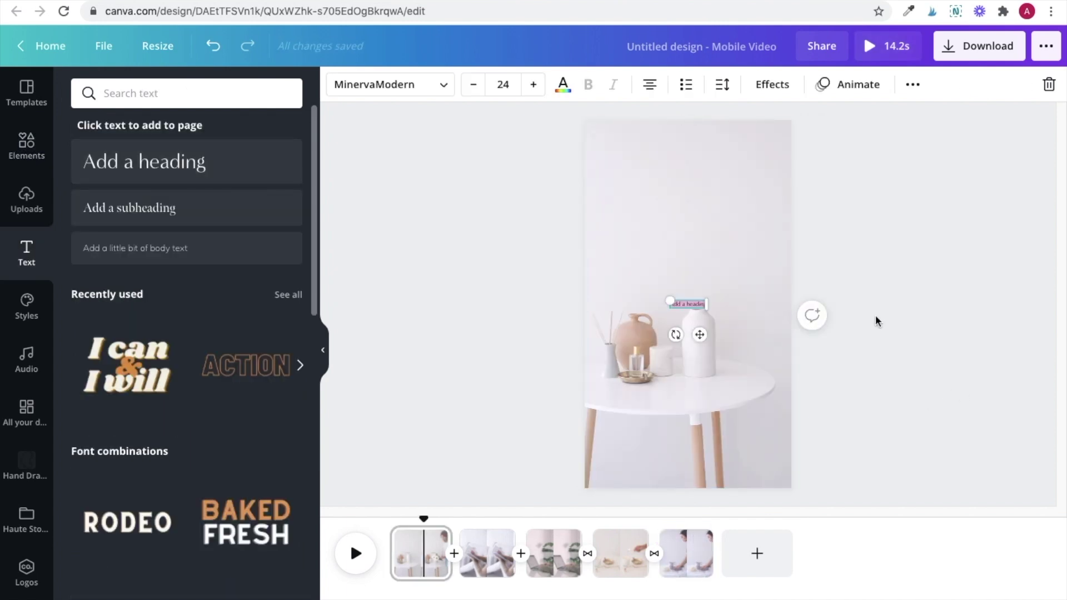
Enter the DAILY MANTRAS title, apply the Signature Collection script font, and enlarge the mantra to 144.
{"action": "type", "text": "DAILY MANTRAS"}
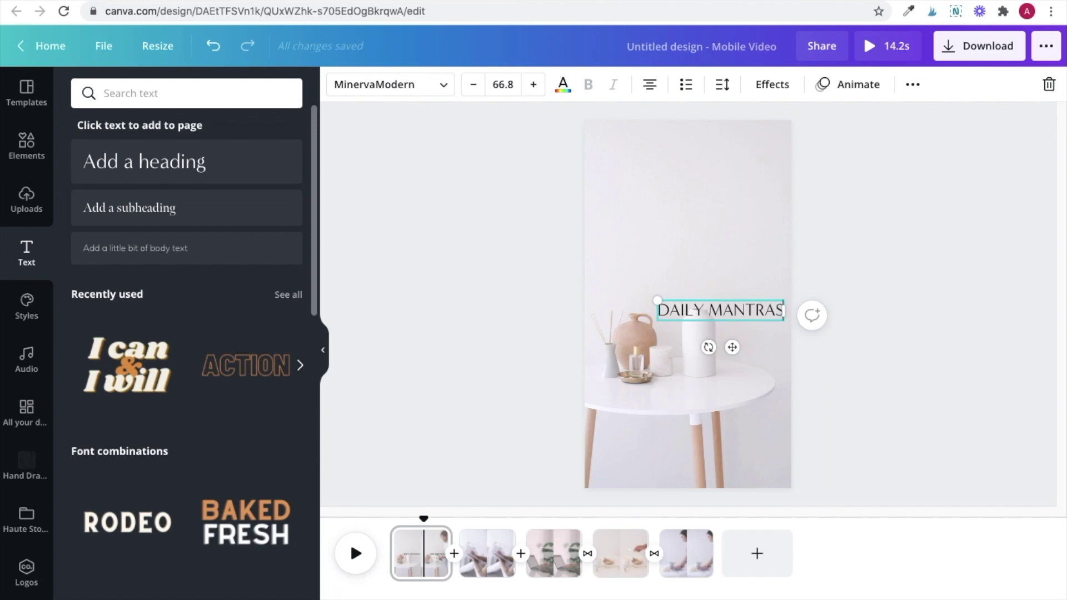
{"action": "key", "text": "ctrl+a"}
{"action": "left_click", "coordinate": [365, 97]}
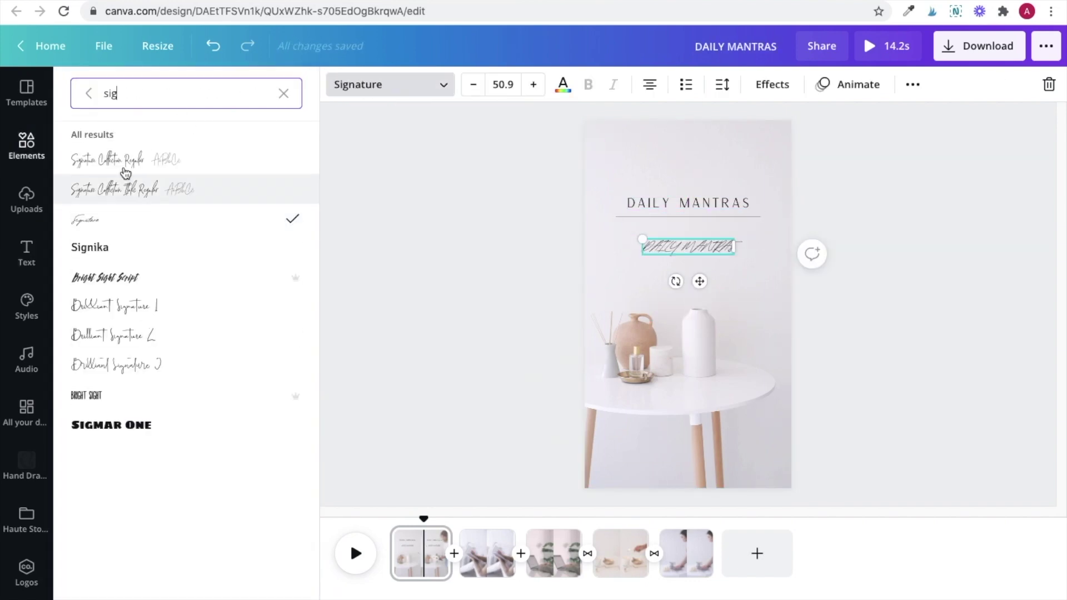
{"action": "left_click", "coordinate": [111, 160]}
{"action": "left_click_drag", "start_coordinate": [717, 251], "coordinate": [722, 228]}
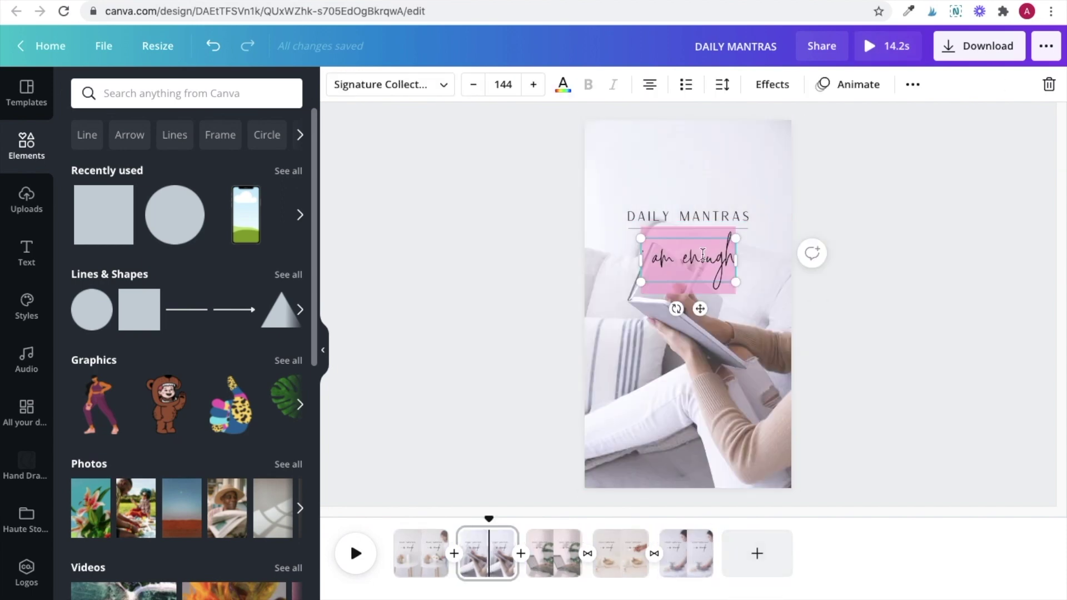
Change the mantras on pages two to four to 'can reach any goal', 'deserve it', 'creatively inspired'.
{"action": "type", "text": "can reach any goal"}
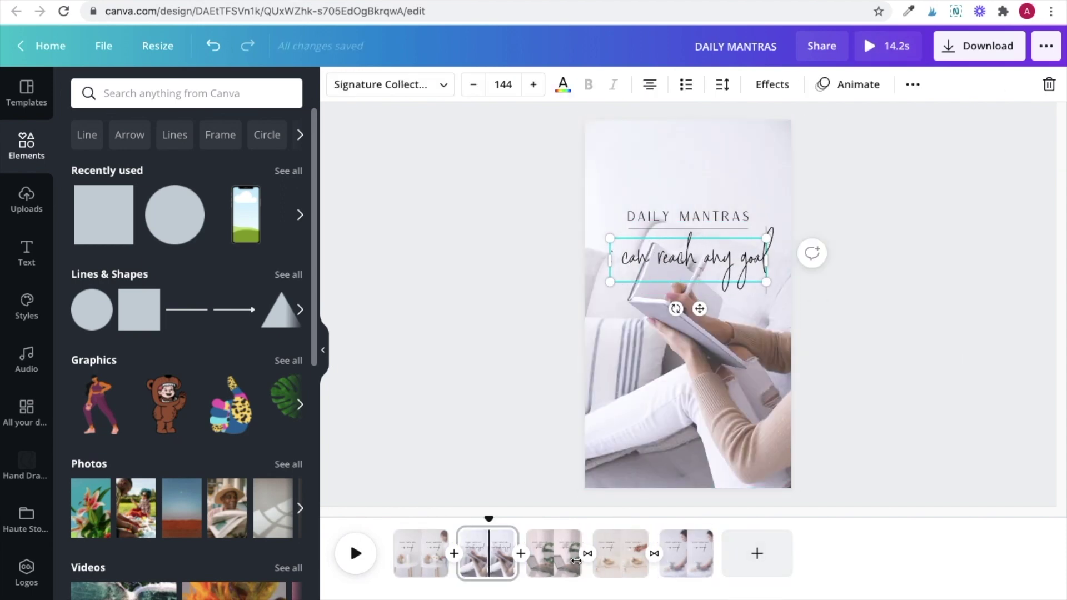
{"action": "left_click", "coordinate": [554, 553]}
{"action": "type", "text": "deser"}
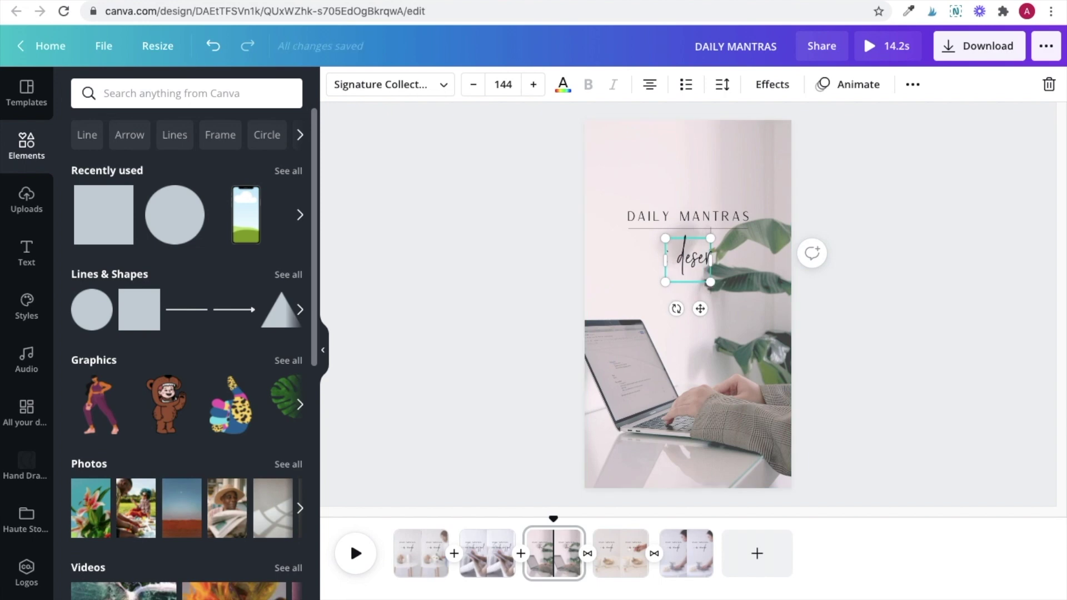
{"action": "type", "text": "ve it"}
{"action": "left_click", "coordinate": [620, 553]}
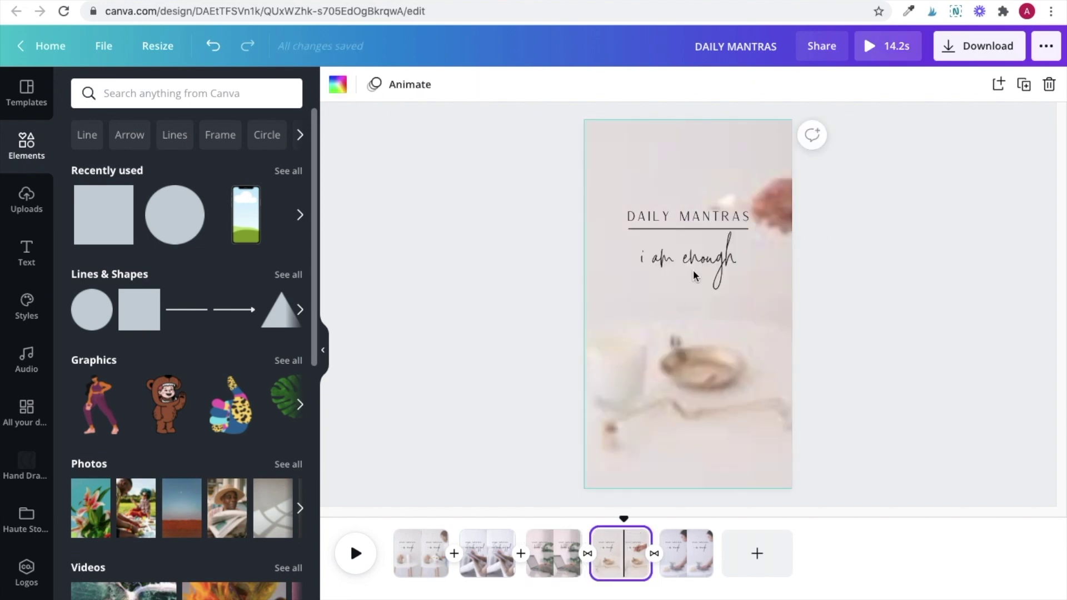
{"action": "left_click", "coordinate": [694, 275]}
{"action": "double_click", "coordinate": [694, 275]}
{"action": "type", "text": "creatively in"}
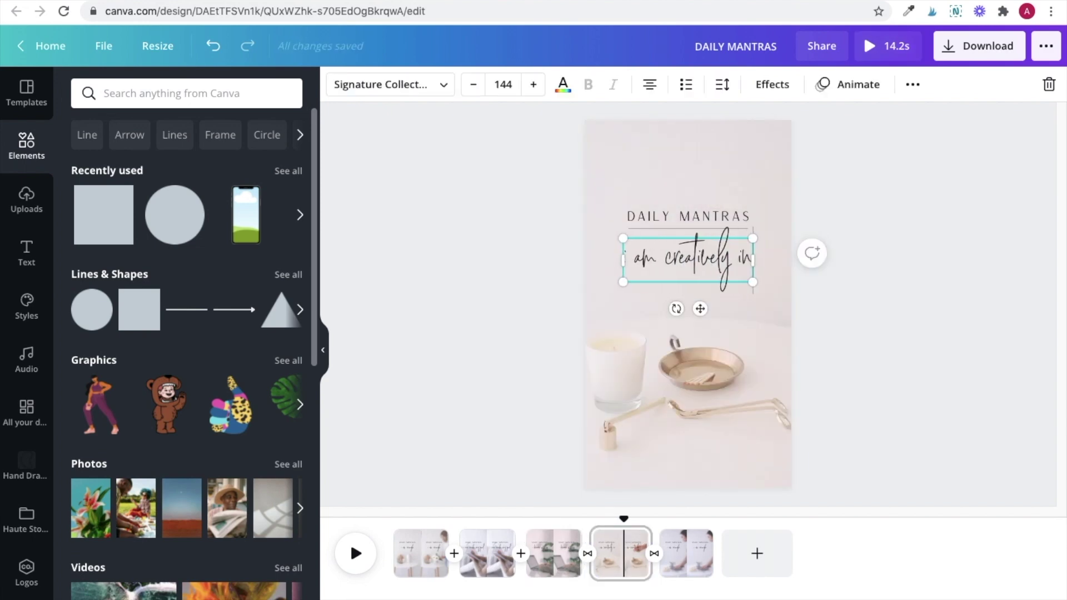
{"action": "type", "text": "spired"}
Replace the fifth page's mantra with 'see opportunities'.
{"action": "left_click", "coordinate": [686, 553]}
{"action": "triple_click", "coordinate": [694, 255]}
{"action": "type", "text": "see oppor"}
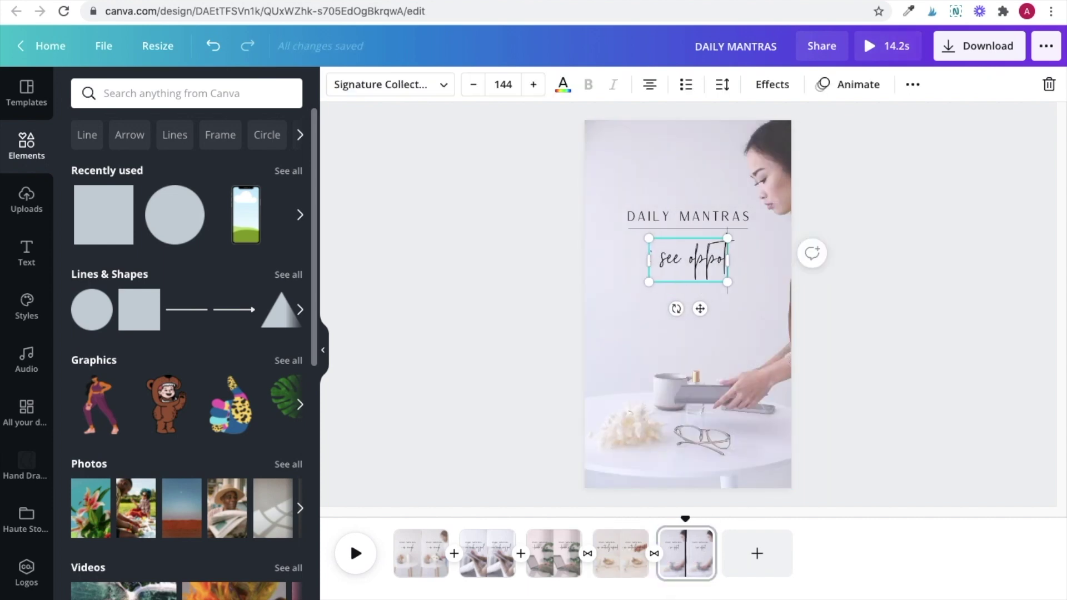
{"action": "type", "text": "tunities"}
{"action": "left_click", "coordinate": [845, 302]}
{"action": "left_click", "coordinate": [483, 561]}
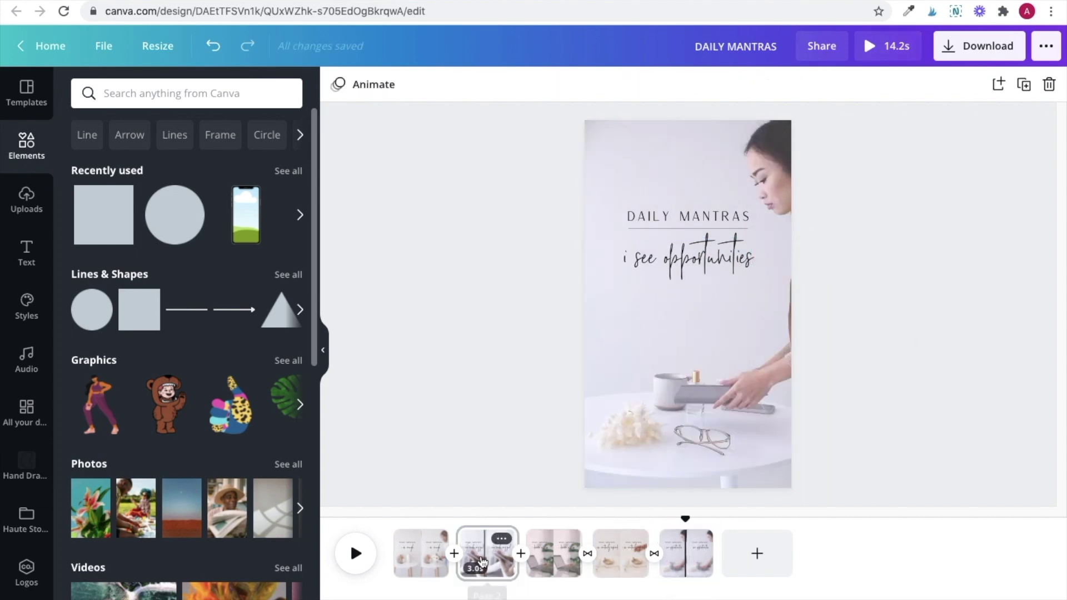
Enlarge the journaling clip within page two's frame until it fills the page, then centre it.
{"action": "left_click", "coordinate": [777, 334]}
{"action": "double_click", "coordinate": [600, 455]}
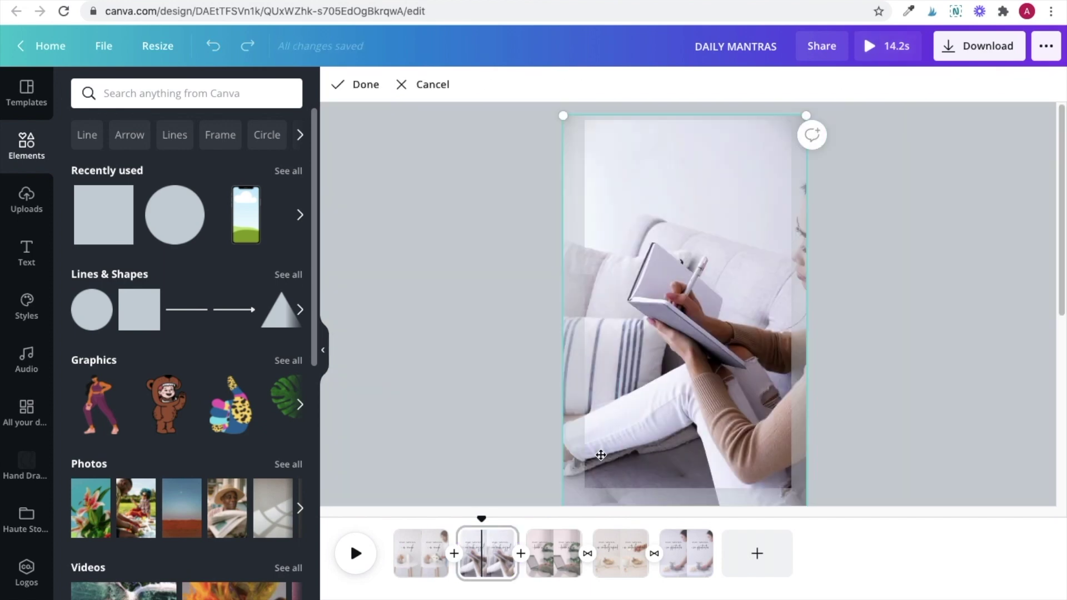
{"action": "scroll", "coordinate": [808, 447], "scroll_direction": "down", "scroll_amount": 3}
{"action": "left_click_drag", "start_coordinate": [805, 430], "coordinate": [817, 453]}
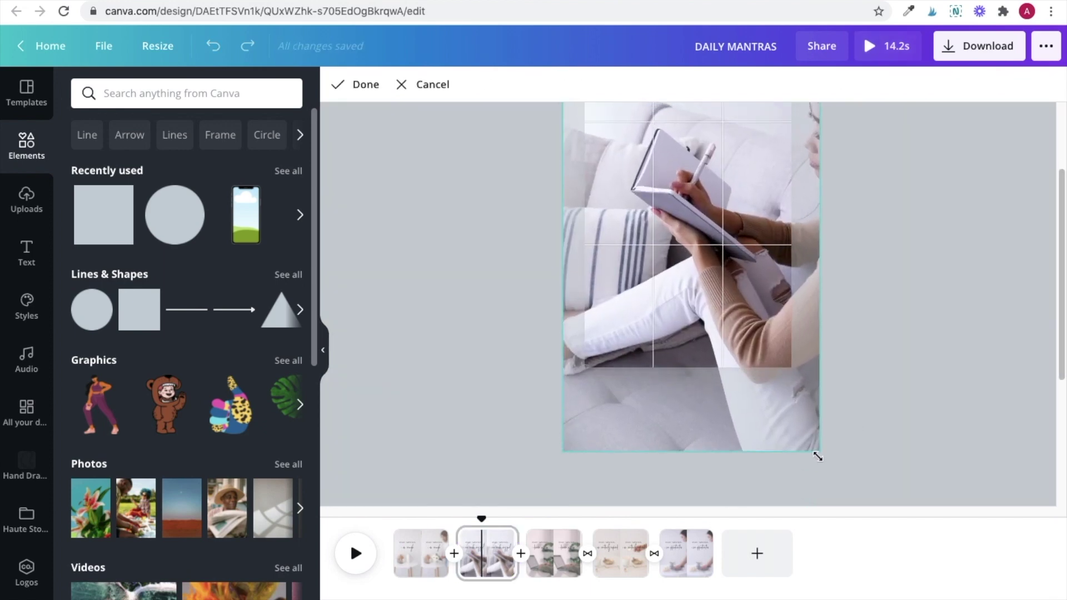
{"action": "left_click", "coordinate": [826, 410]}
{"action": "left_click_drag", "start_coordinate": [681, 402], "coordinate": [677, 400]}
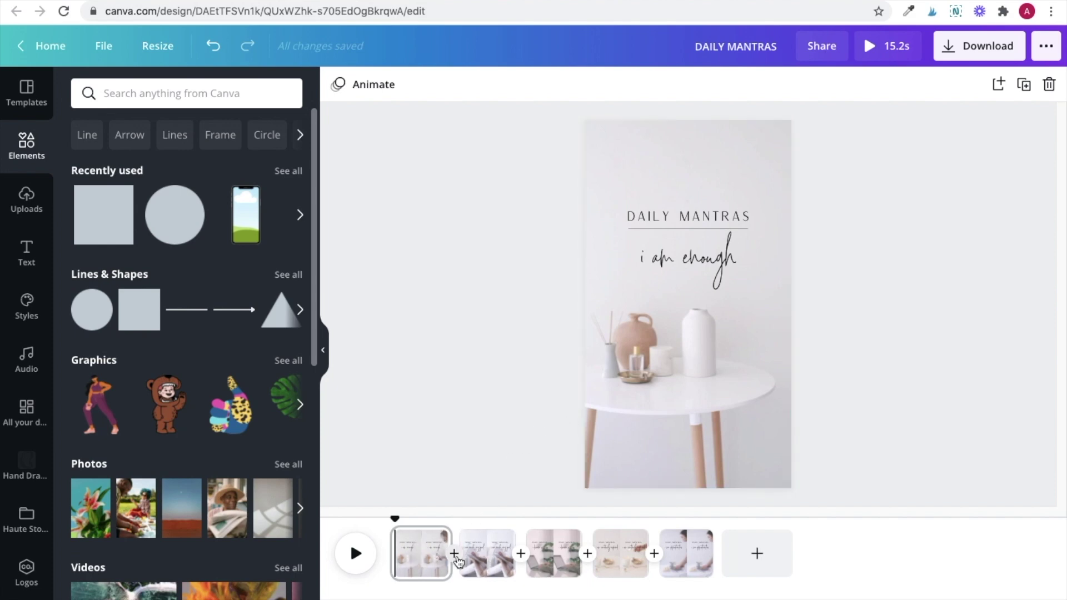
Add a Dissolve transition at all four page gaps and replay the reel from the start.
{"action": "mouse_move", "coordinate": [455, 560]}
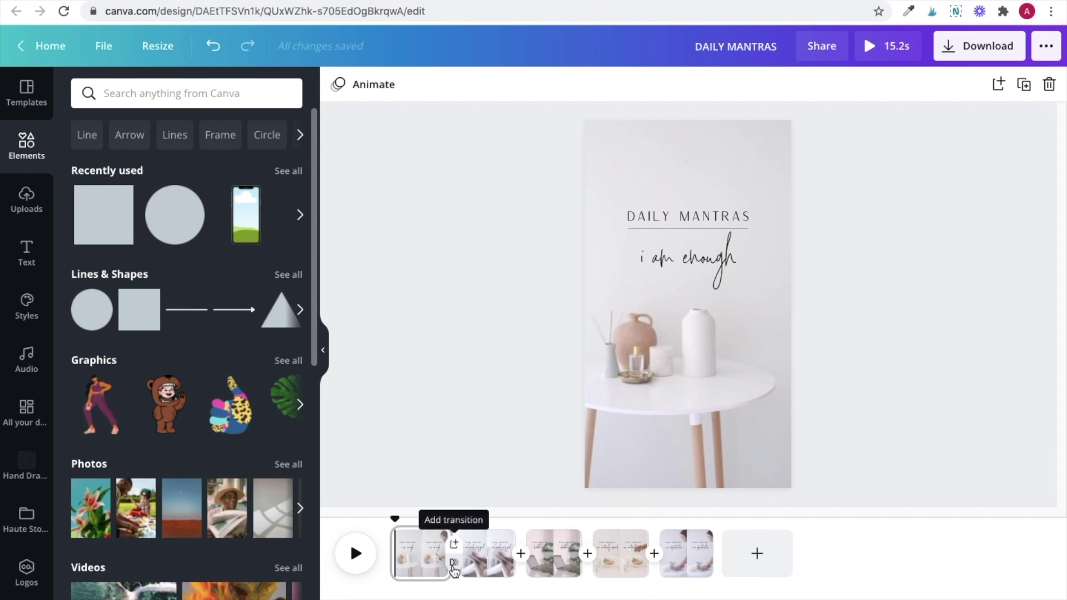
{"action": "left_click", "coordinate": [455, 566]}
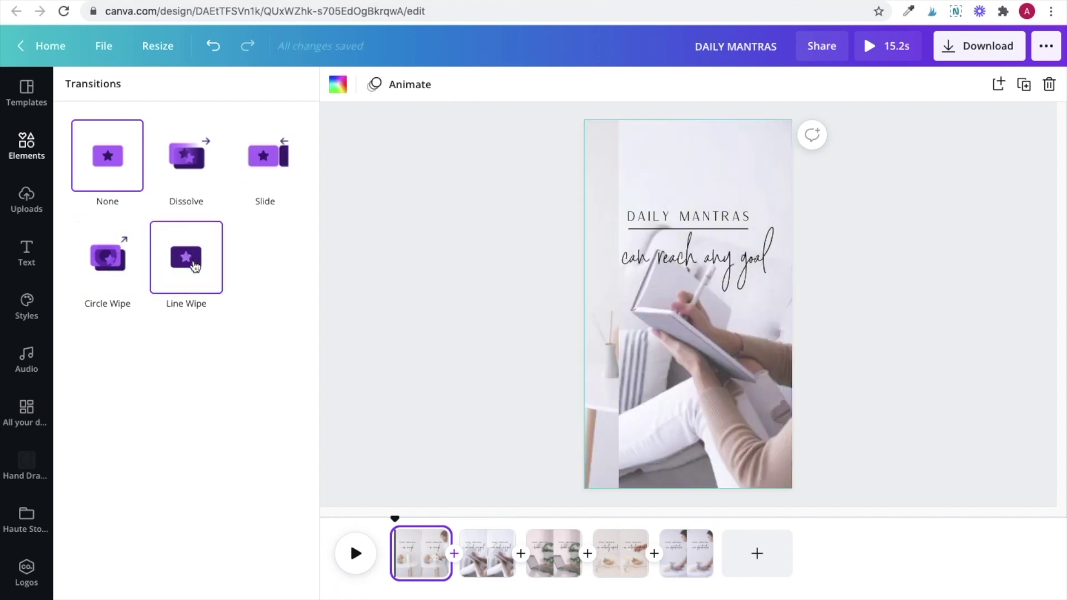
{"action": "left_click", "coordinate": [186, 173]}
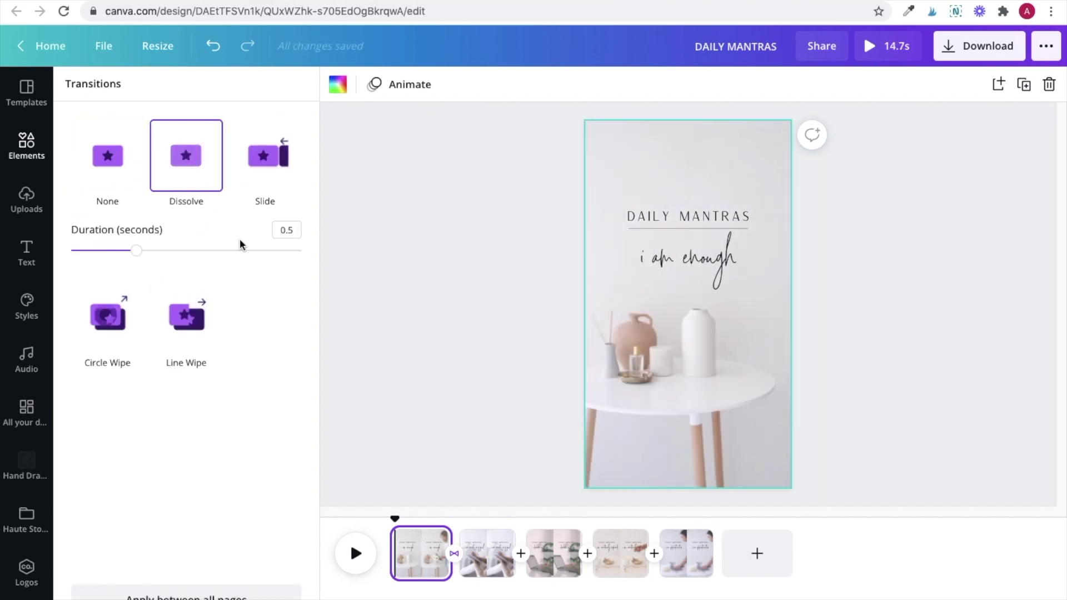
{"action": "left_click", "coordinate": [521, 555]}
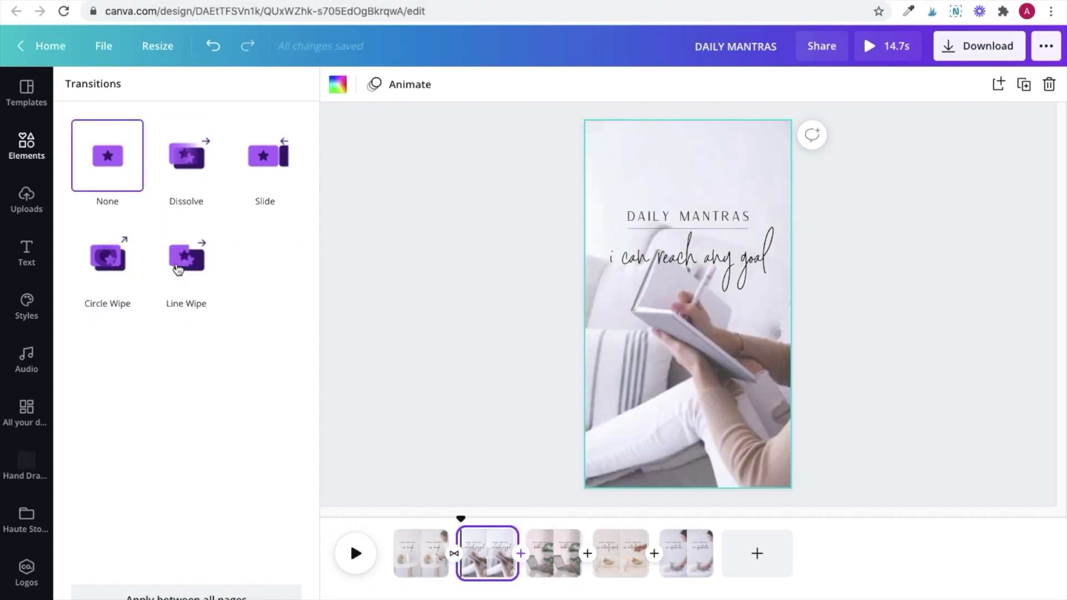
{"action": "left_click", "coordinate": [186, 159]}
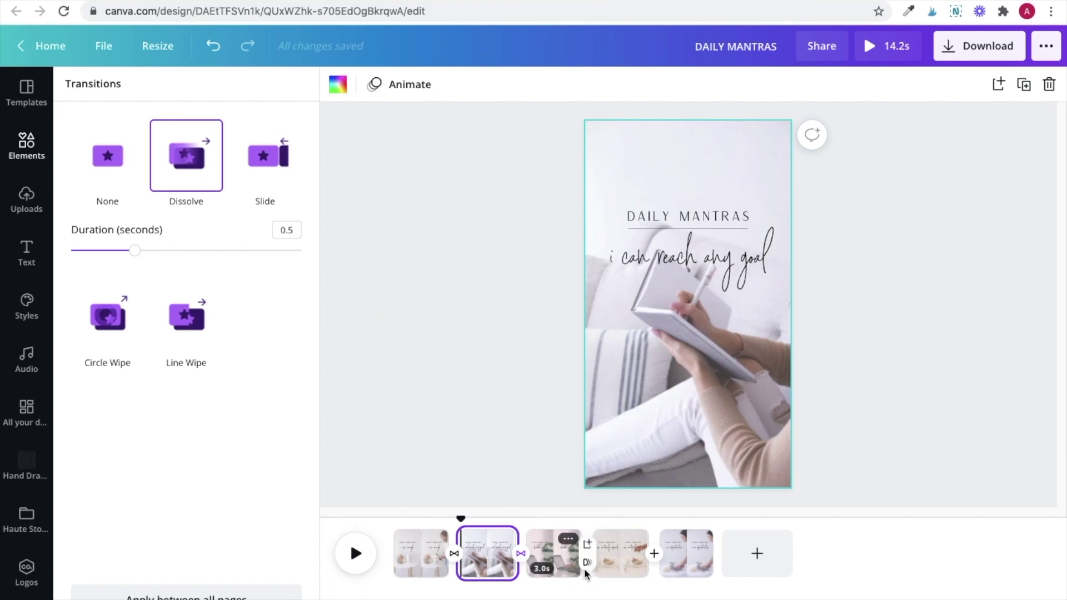
{"action": "left_click", "coordinate": [588, 554]}
{"action": "left_click", "coordinate": [203, 145]}
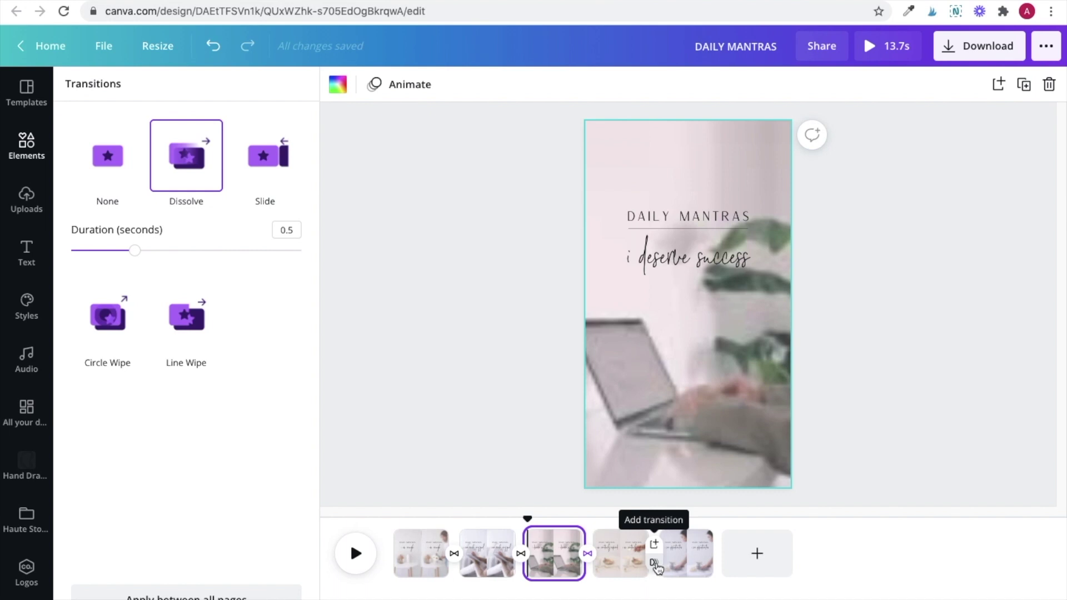
{"action": "left_click", "coordinate": [655, 563]}
{"action": "left_click", "coordinate": [191, 149]}
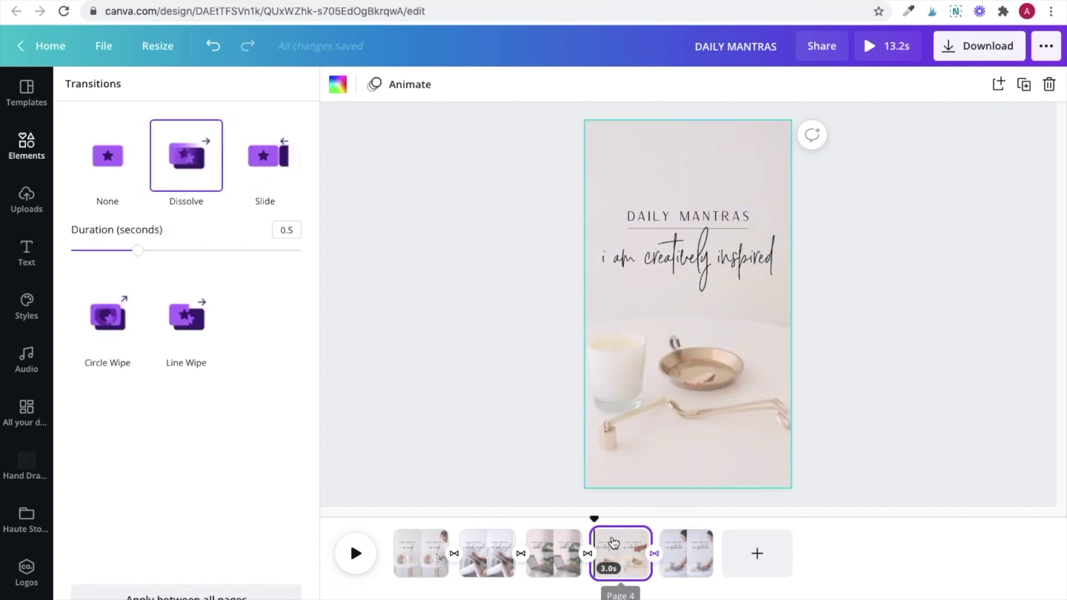
{"action": "left_click_drag", "start_coordinate": [594, 518], "coordinate": [396, 518]}
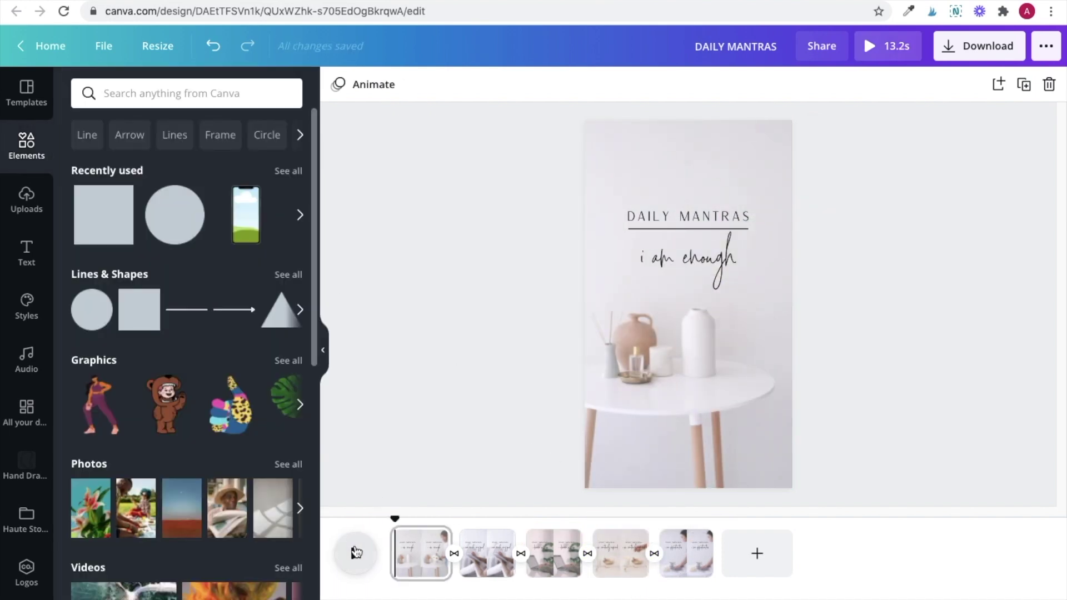
{"action": "left_click", "coordinate": [356, 553]}
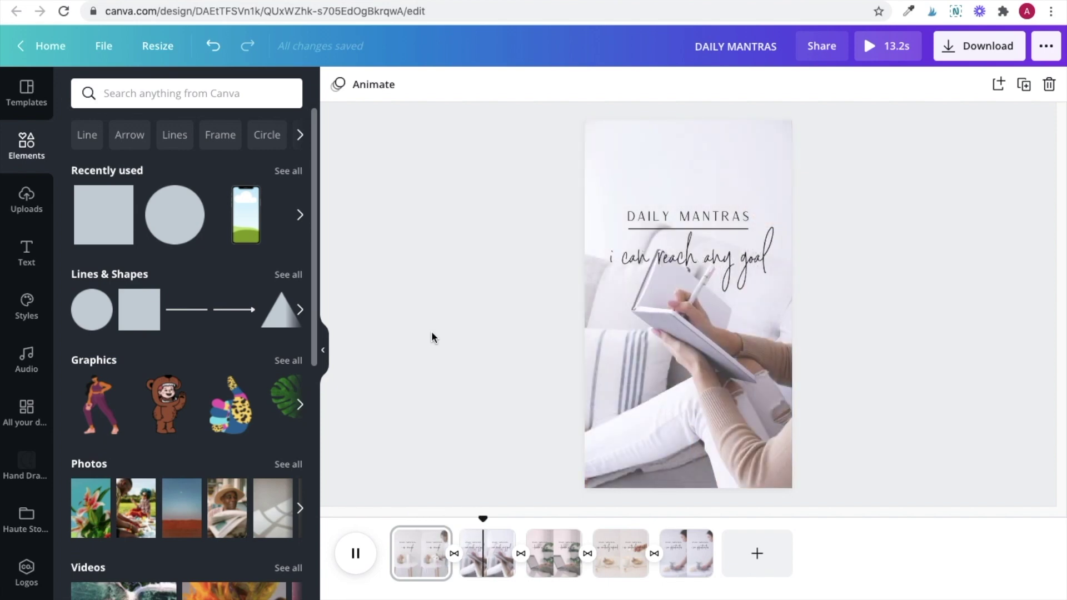
Stop the preview and select only the divider line beneath DAILY MANTRAS on page one.
{"action": "left_click", "coordinate": [608, 142]}
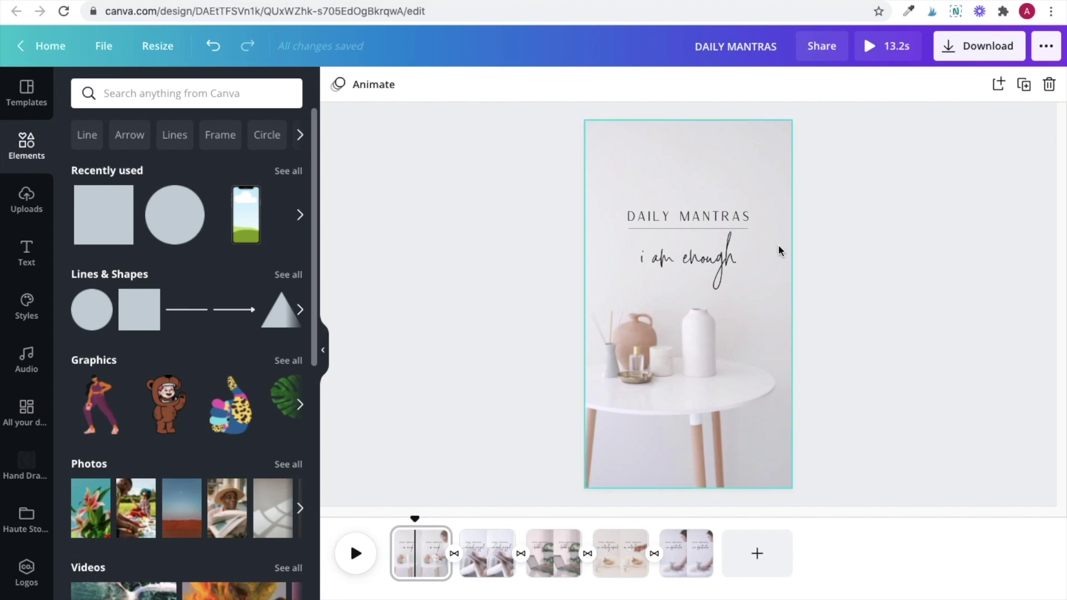
{"action": "left_click", "coordinate": [722, 224]}
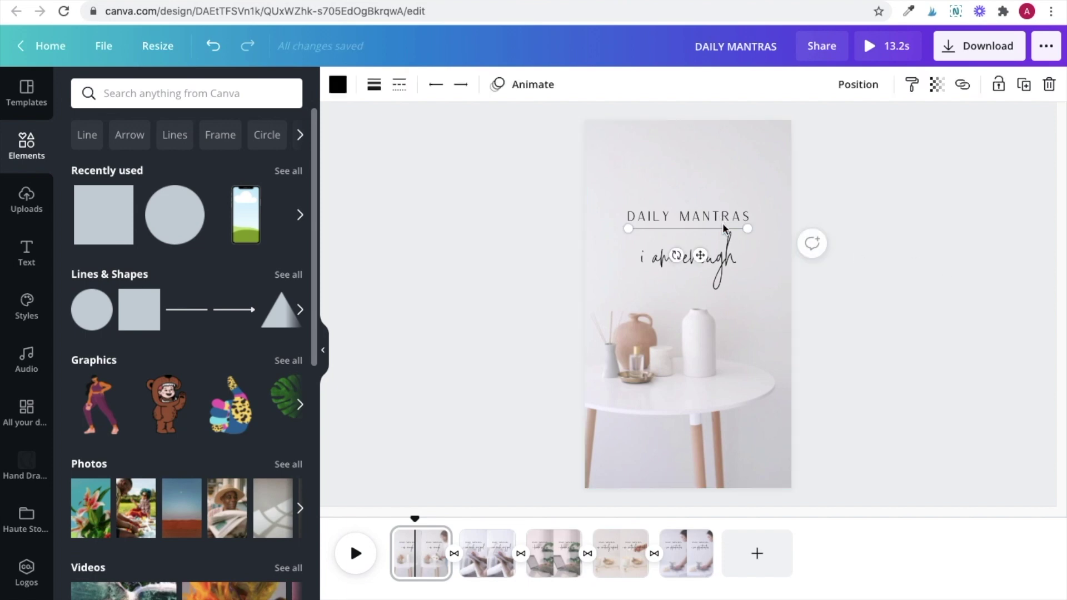
{"action": "left_click", "coordinate": [713, 263]}
{"action": "left_click_drag", "start_coordinate": [547, 187], "coordinate": [878, 348]}
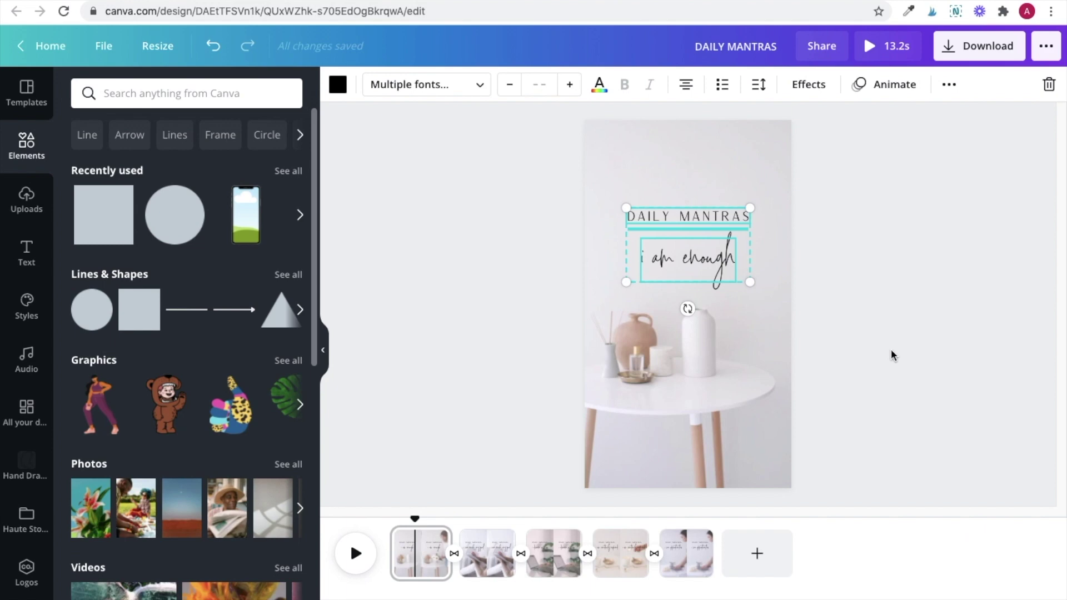
{"action": "left_click", "coordinate": [895, 345]}
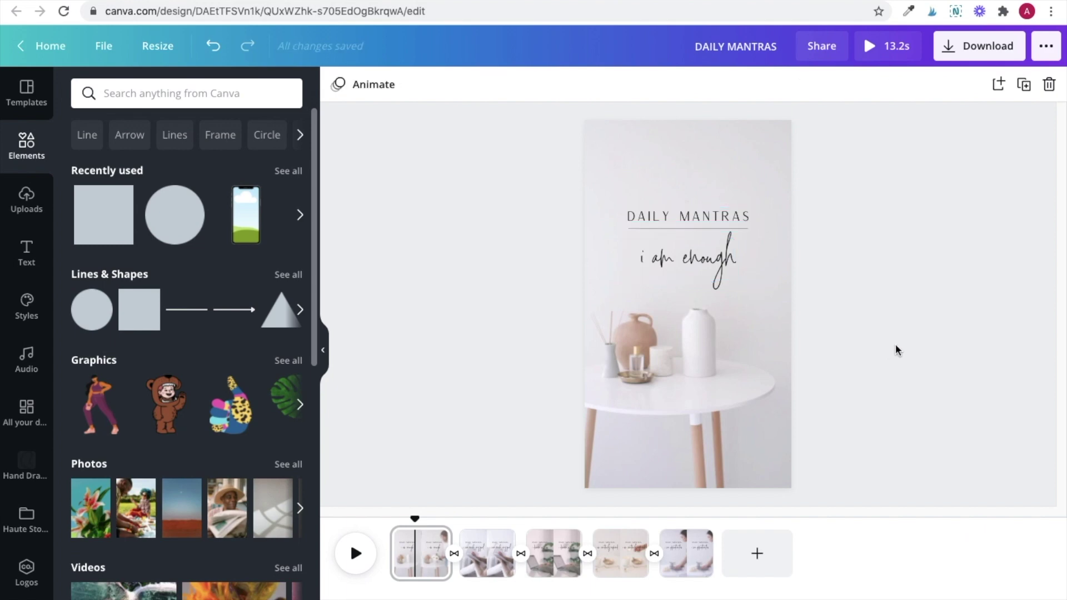
{"action": "left_click", "coordinate": [699, 229]}
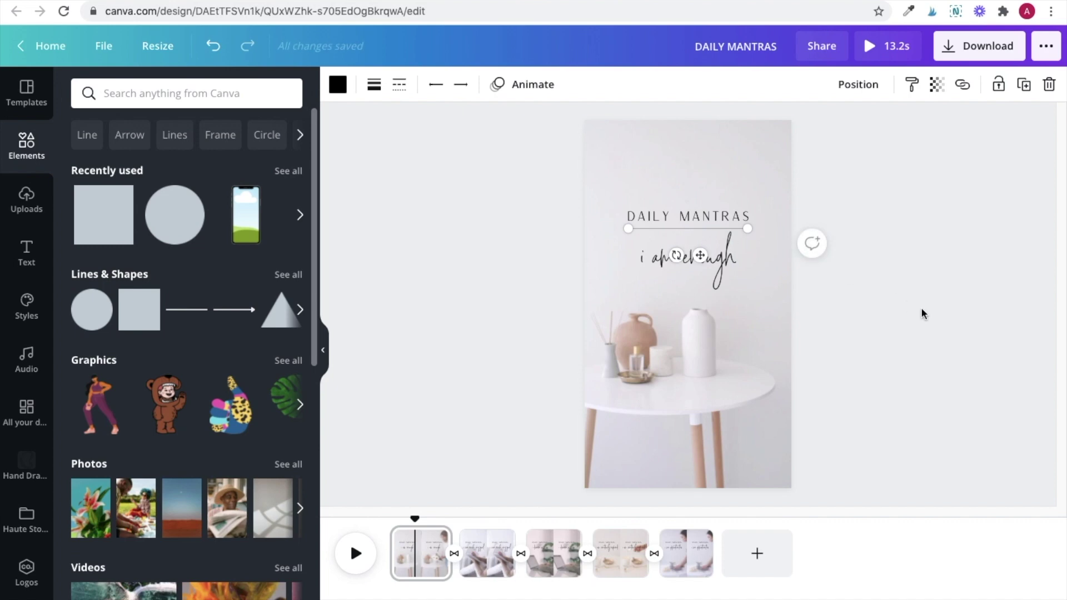
Animate the divider line with Pan and the 'i am enough' mantra with Typewriter.
{"action": "left_click", "coordinate": [525, 88]}
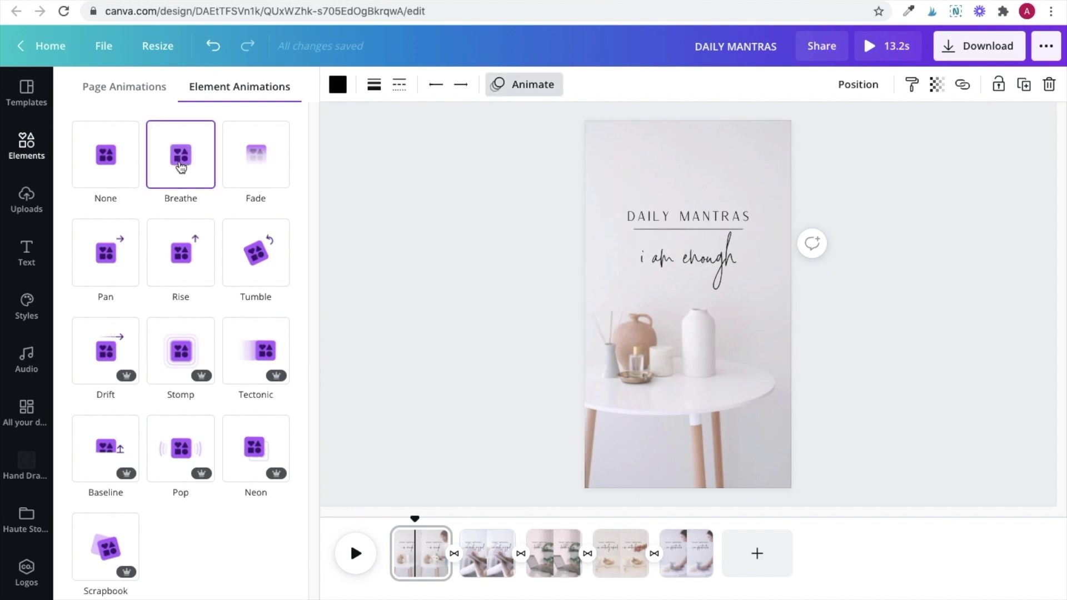
{"action": "left_click", "coordinate": [121, 254]}
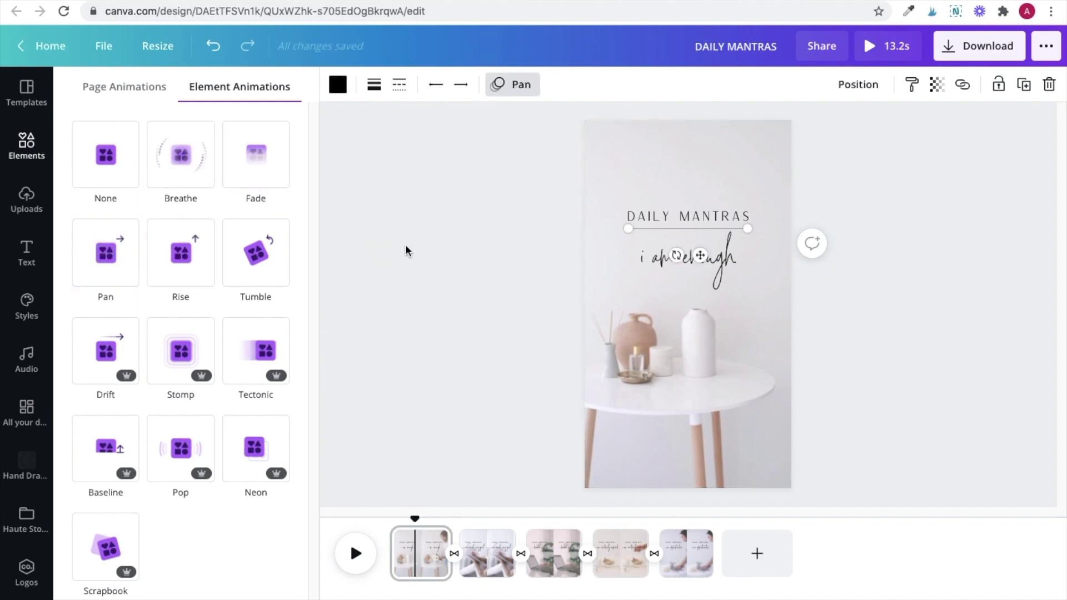
{"action": "left_click", "coordinate": [472, 256]}
{"action": "left_click", "coordinate": [689, 257]}
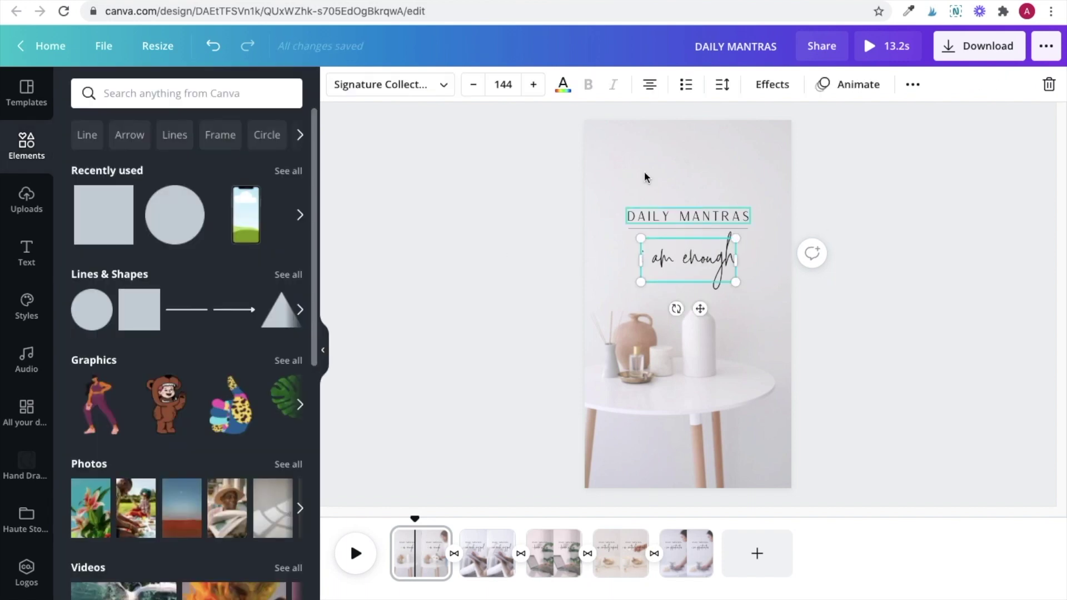
{"action": "left_click", "coordinate": [846, 84]}
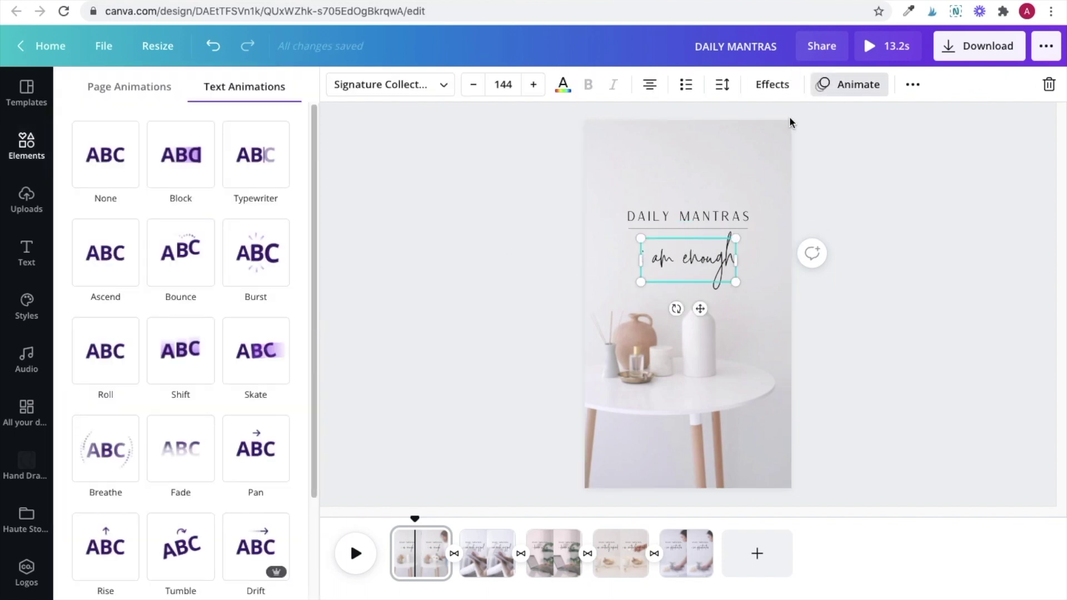
{"action": "left_click", "coordinate": [256, 174]}
Apply Typewriter to the 'can reach any goal' and 'deserve success' texts on pages two and three.
{"action": "left_click", "coordinate": [487, 553]}
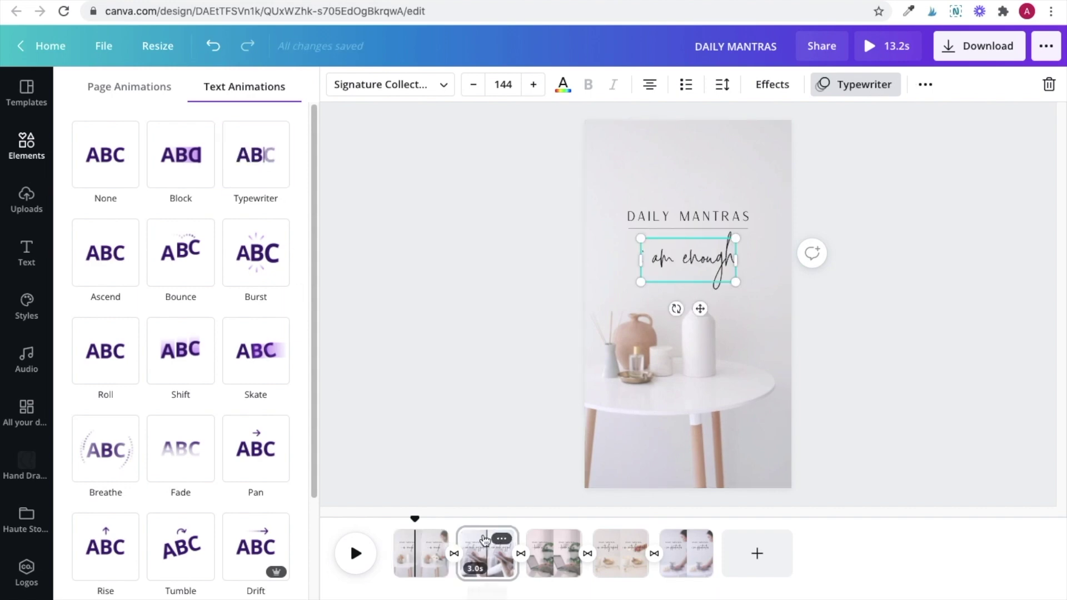
{"action": "left_click", "coordinate": [734, 300]}
{"action": "left_click", "coordinate": [733, 259]}
{"action": "left_click", "coordinate": [257, 155]}
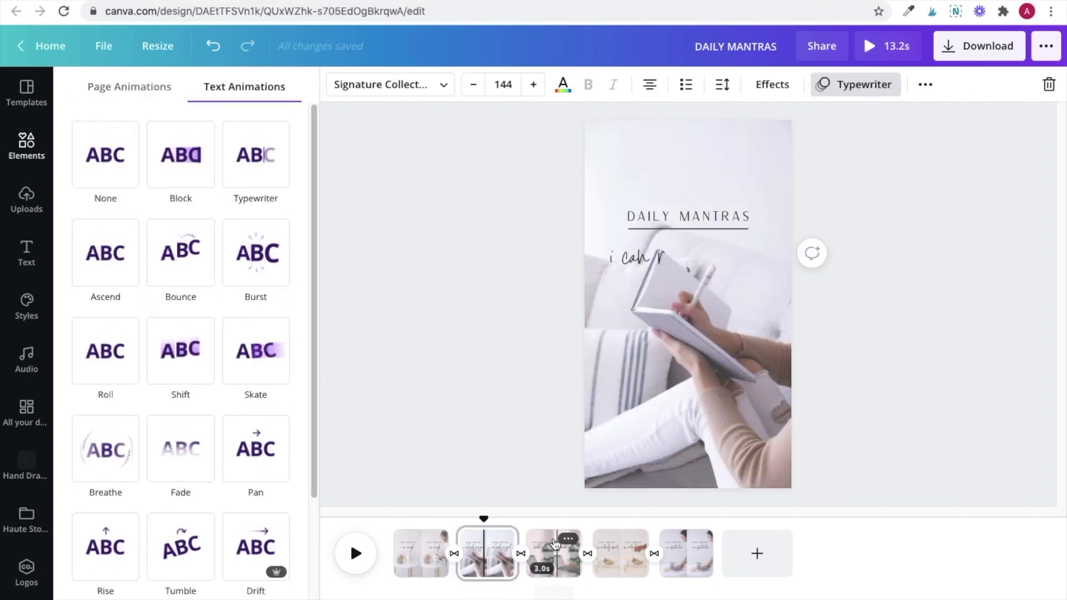
{"action": "left_click", "coordinate": [553, 553]}
{"action": "left_click", "coordinate": [694, 322]}
{"action": "left_click", "coordinate": [691, 258]}
{"action": "left_click", "coordinate": [260, 168]}
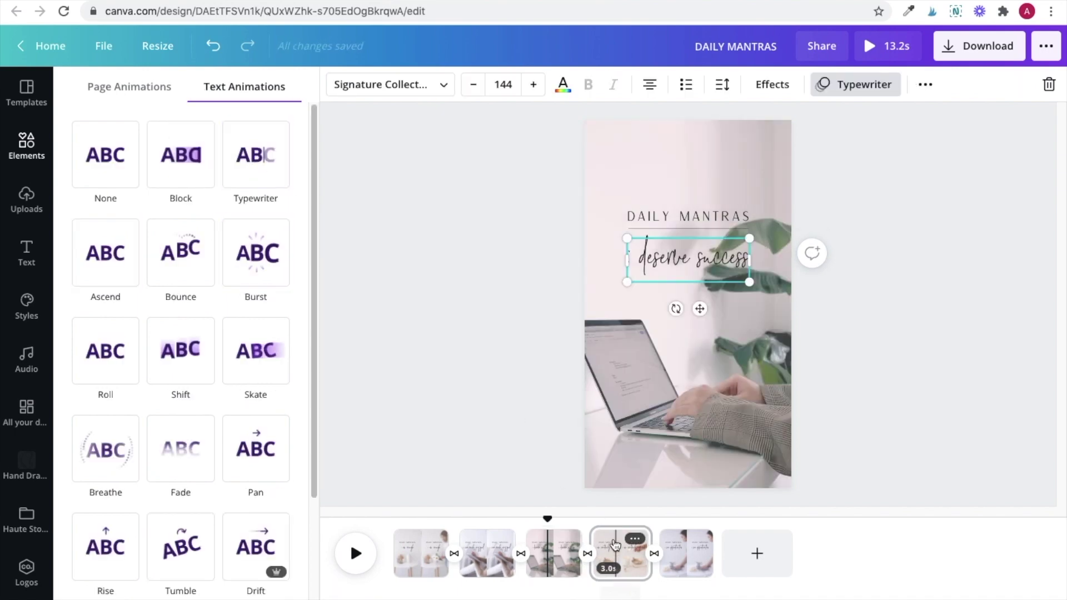
On pages four and five, pan the images and give the mantras, including 'i see opportunities', Typewriter.
{"action": "left_click", "coordinate": [620, 553]}
{"action": "left_click", "coordinate": [689, 389]}
{"action": "left_click", "coordinate": [105, 250]}
{"action": "left_click", "coordinate": [689, 259]}
{"action": "left_click", "coordinate": [686, 553]}
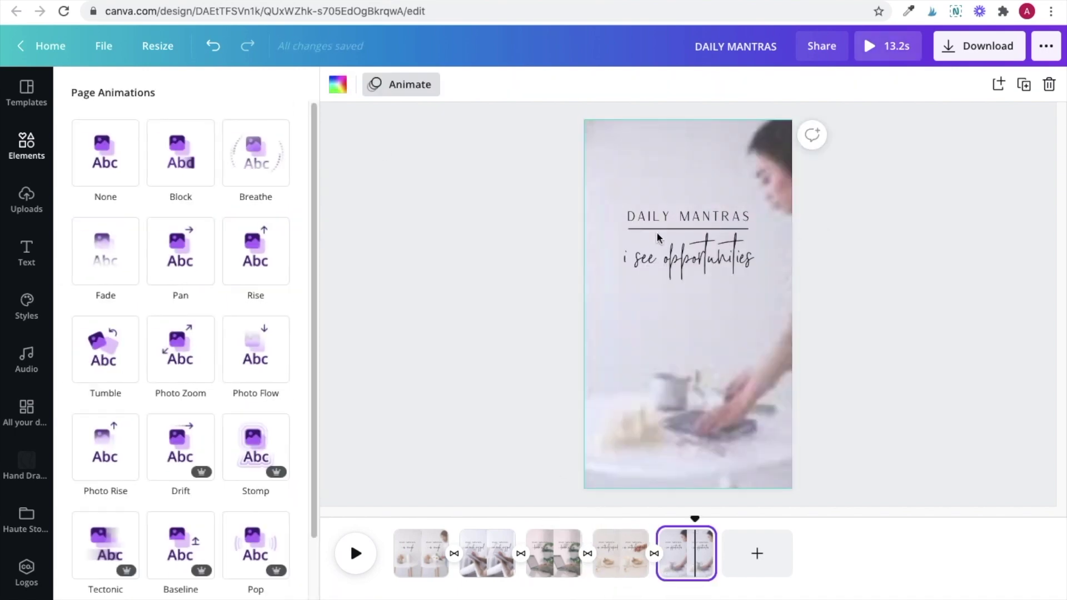
{"action": "left_click", "coordinate": [689, 389]}
{"action": "left_click", "coordinate": [105, 250]}
{"action": "left_click", "coordinate": [689, 258]}
{"action": "left_click", "coordinate": [261, 175]}
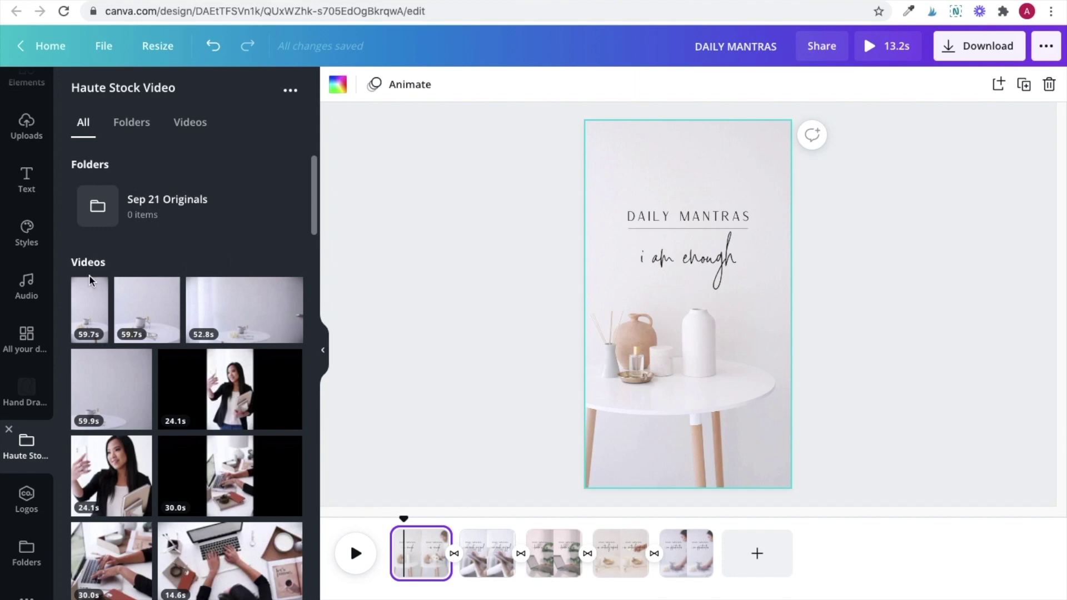
Scroll the Audio library down to Ambient and drag the 'Found' track onto the reel.
{"action": "left_click", "coordinate": [39, 291]}
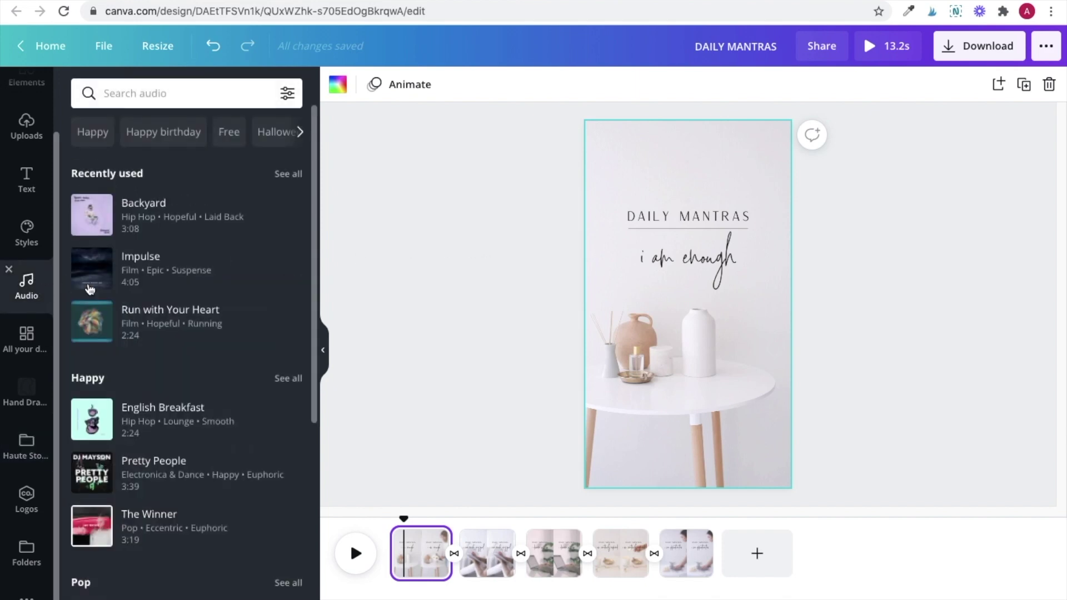
{"action": "scroll", "coordinate": [278, 295], "scroll_direction": "down", "scroll_amount": 7}
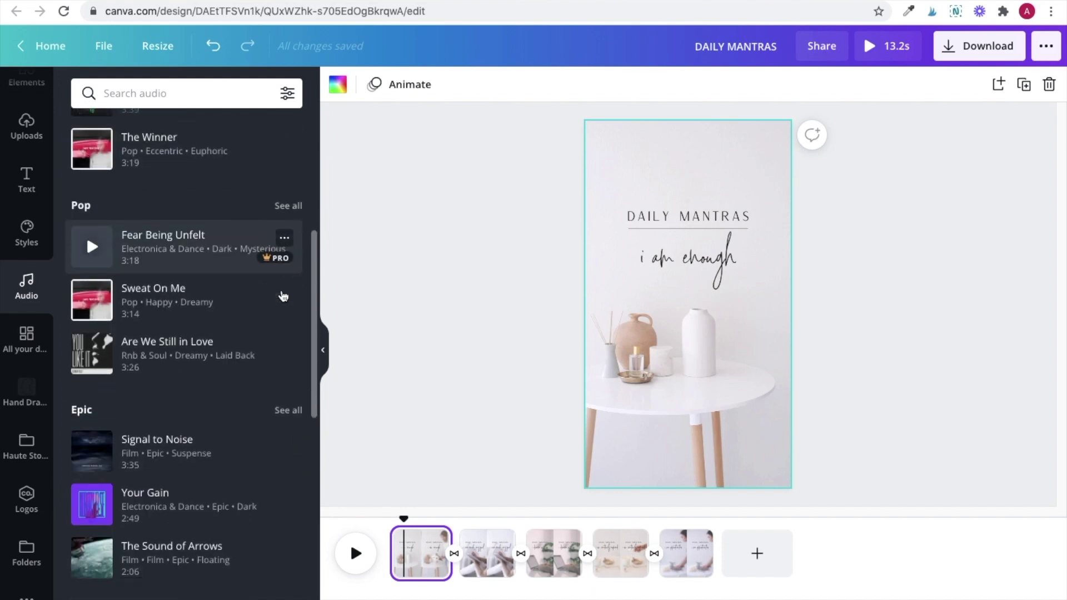
{"action": "scroll", "coordinate": [283, 295], "scroll_direction": "down", "scroll_amount": 8}
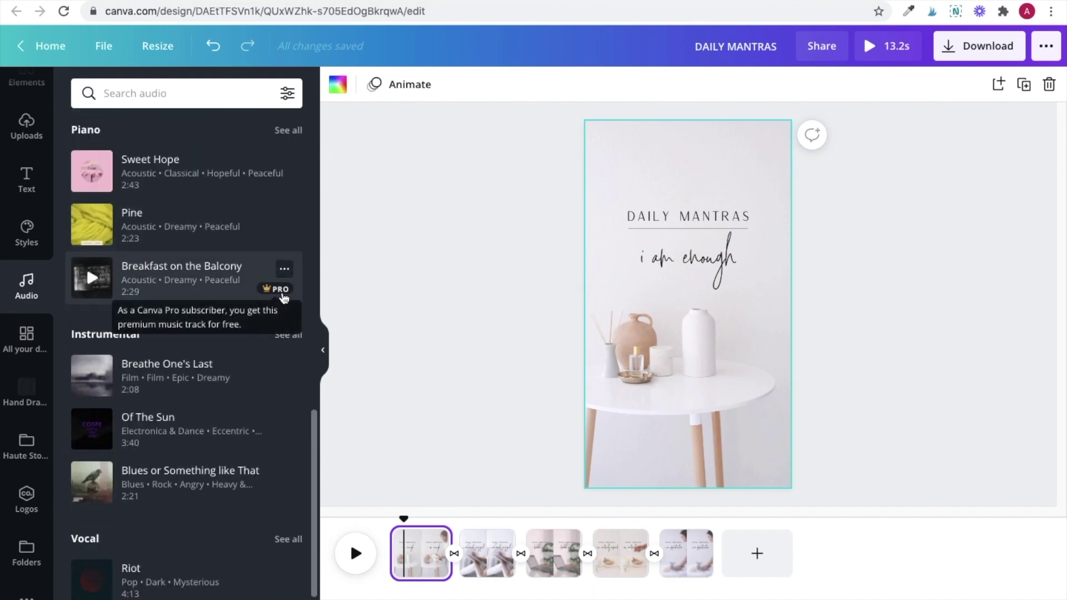
{"action": "scroll", "coordinate": [282, 297], "scroll_direction": "down", "scroll_amount": 7}
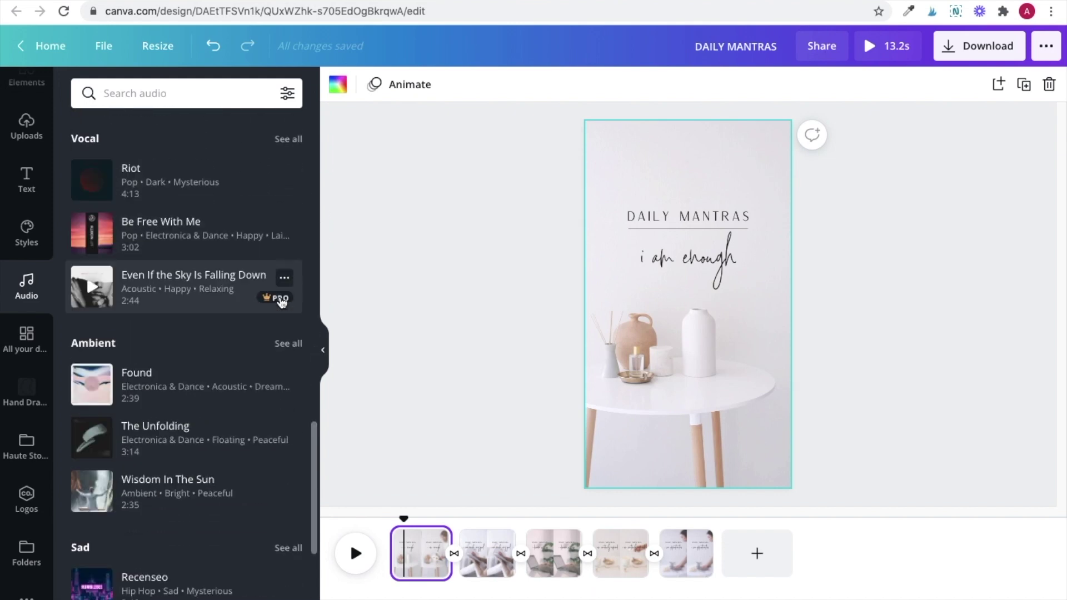
{"action": "left_click_drag", "start_coordinate": [170, 399], "coordinate": [447, 595]}
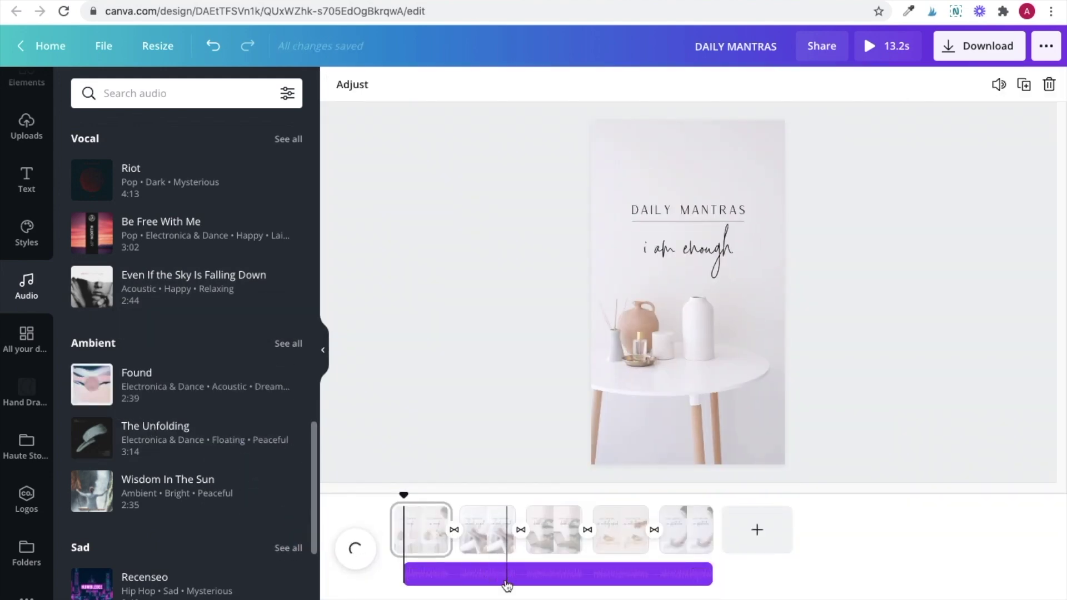
Stretch the Found track across the timeline and set its volume to 57.
{"action": "left_click_drag", "start_coordinate": [481, 579], "coordinate": [626, 575]}
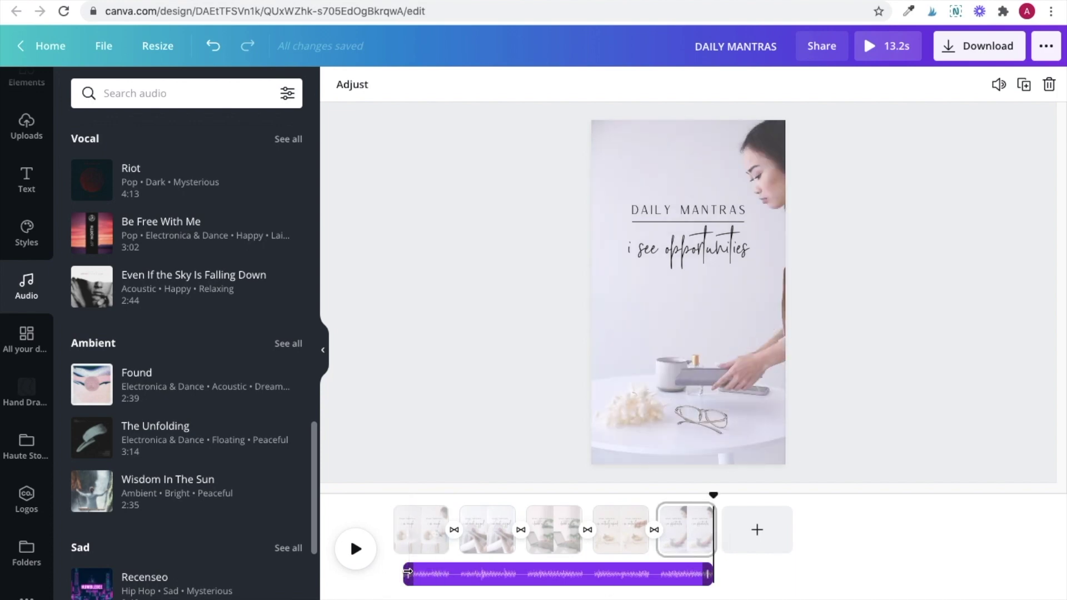
{"action": "left_click", "coordinate": [557, 579]}
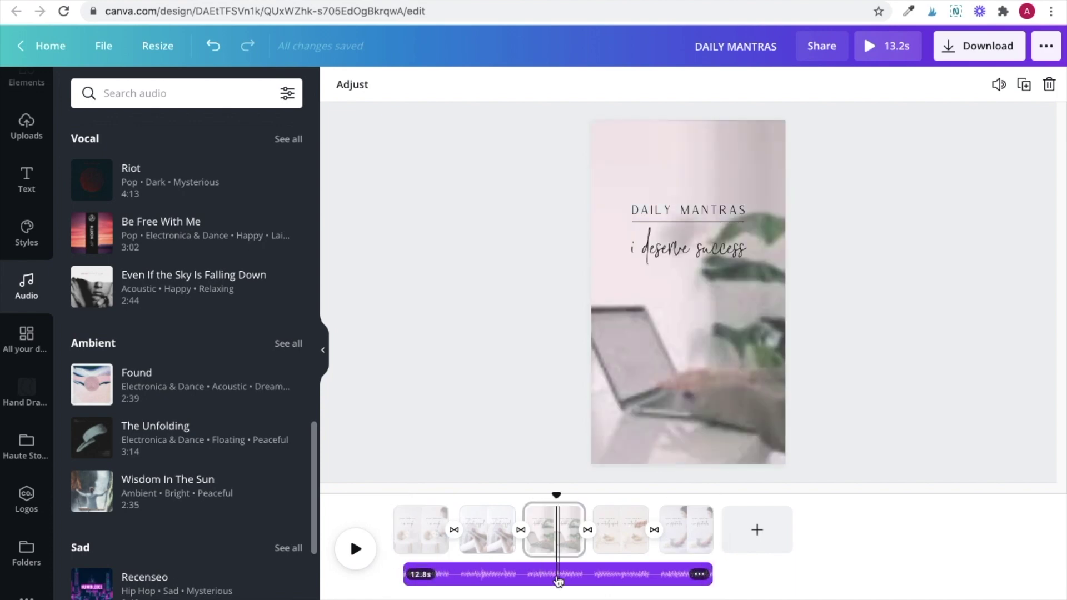
{"action": "left_click", "coordinate": [999, 86]}
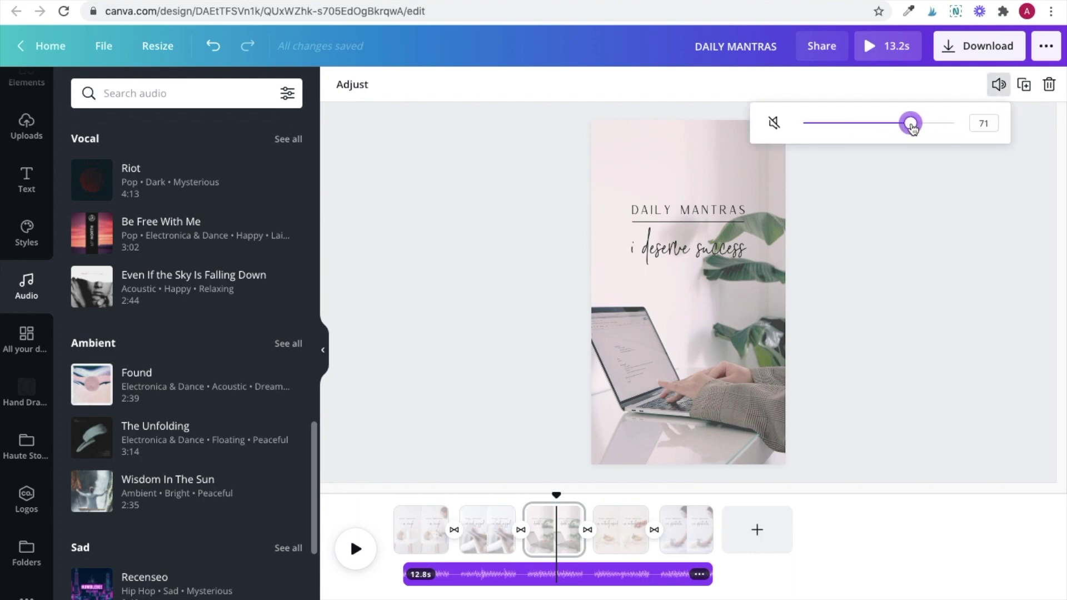
{"action": "left_click_drag", "start_coordinate": [804, 123], "coordinate": [891, 123]}
{"action": "left_click", "coordinate": [895, 311]}
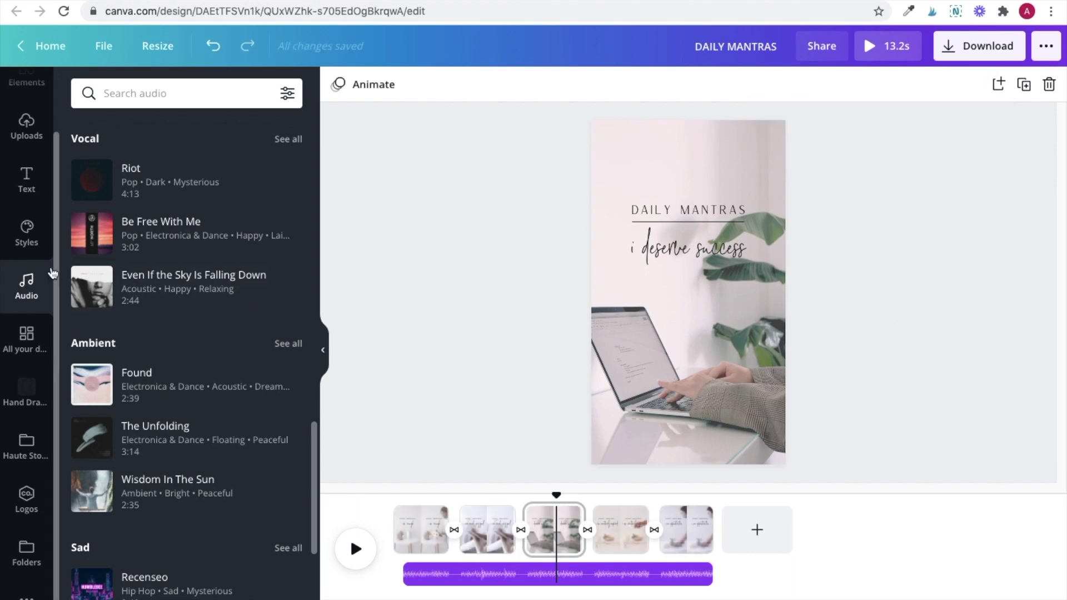
Show the Audio section of Uploads, which holds no files yet.
{"action": "left_click", "coordinate": [28, 134]}
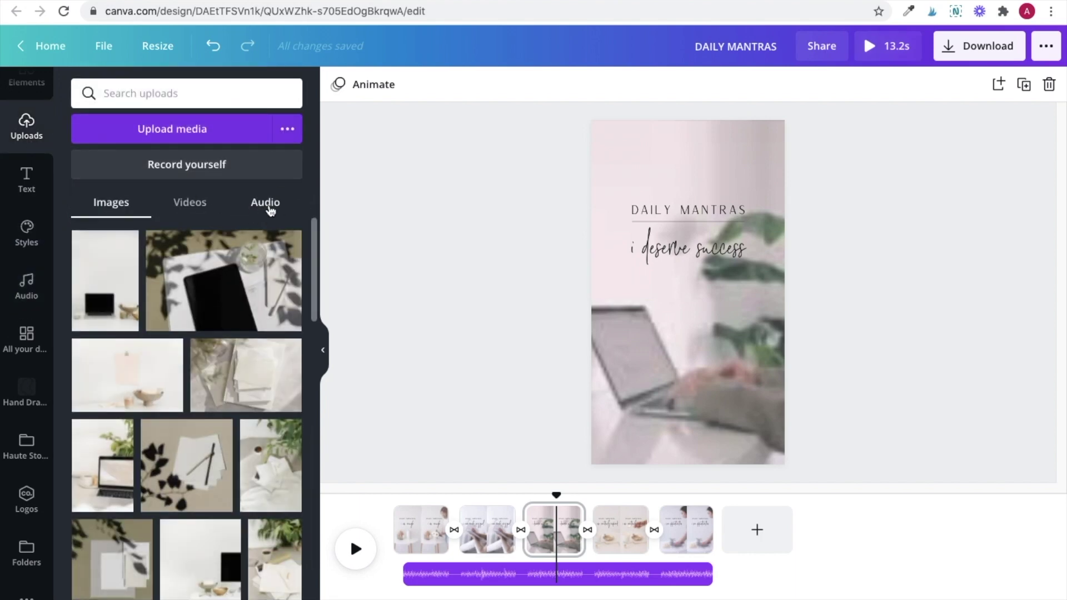
{"action": "left_click", "coordinate": [269, 207]}
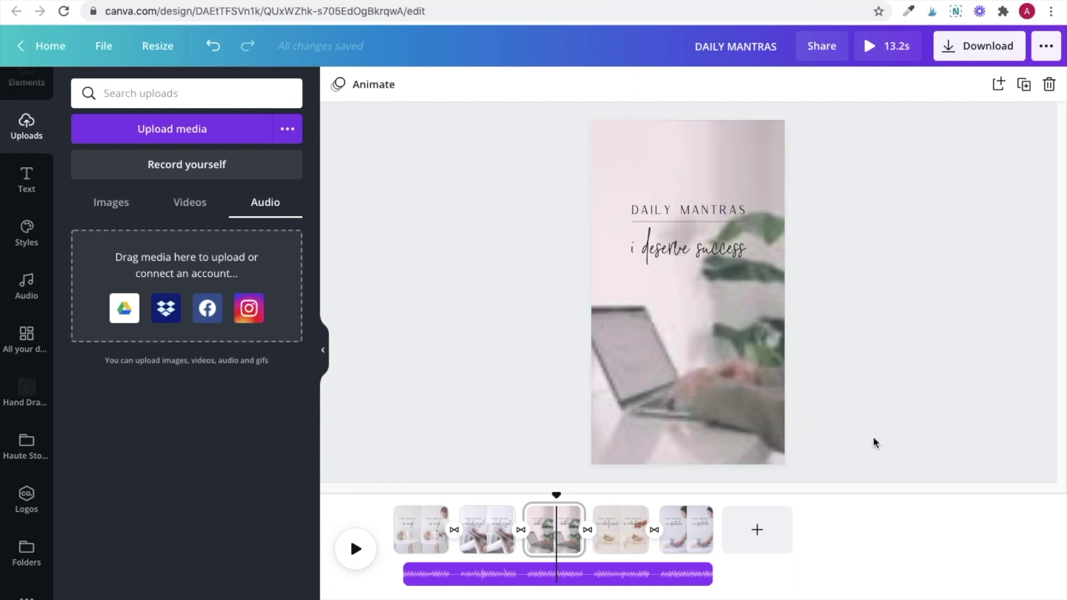
Trim the Found music track to end at 12.8 seconds.
{"action": "left_click_drag", "start_coordinate": [707, 574], "coordinate": [703, 578]}
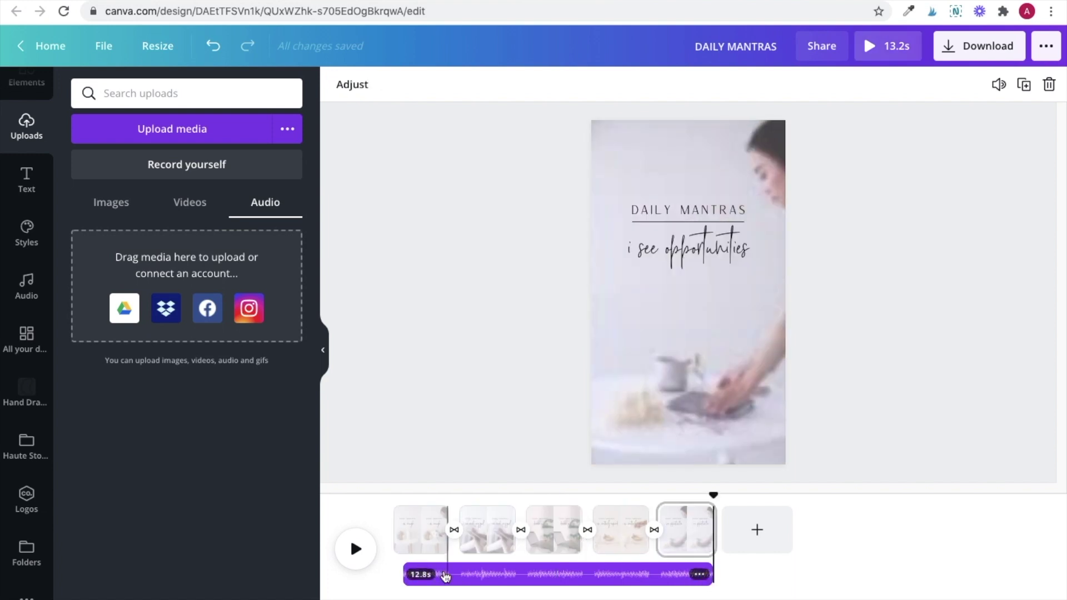
{"action": "right_click", "coordinate": [446, 576]}
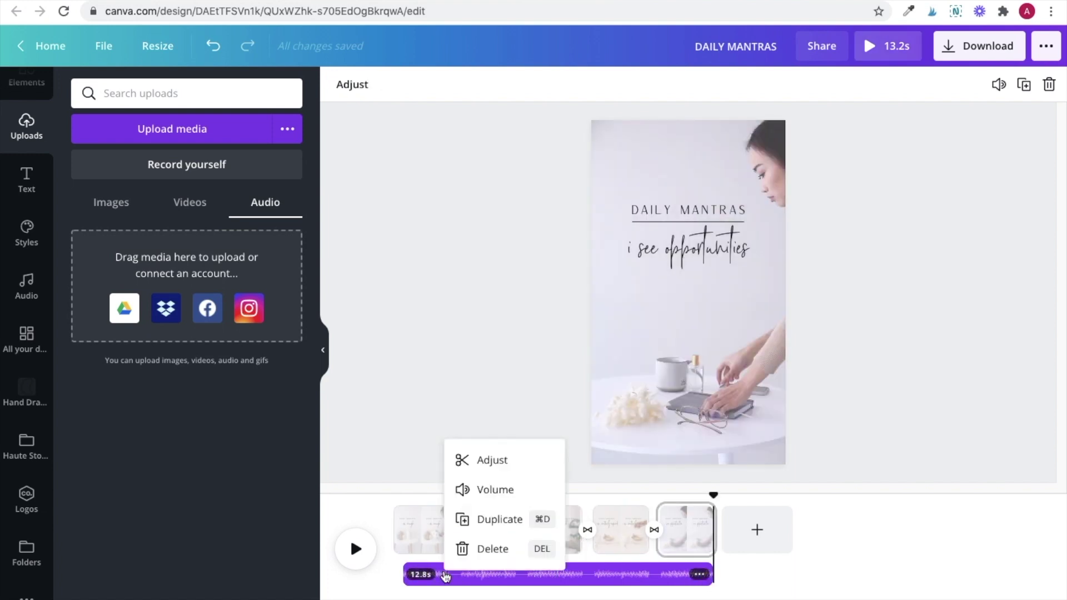
{"action": "left_click", "coordinate": [373, 337]}
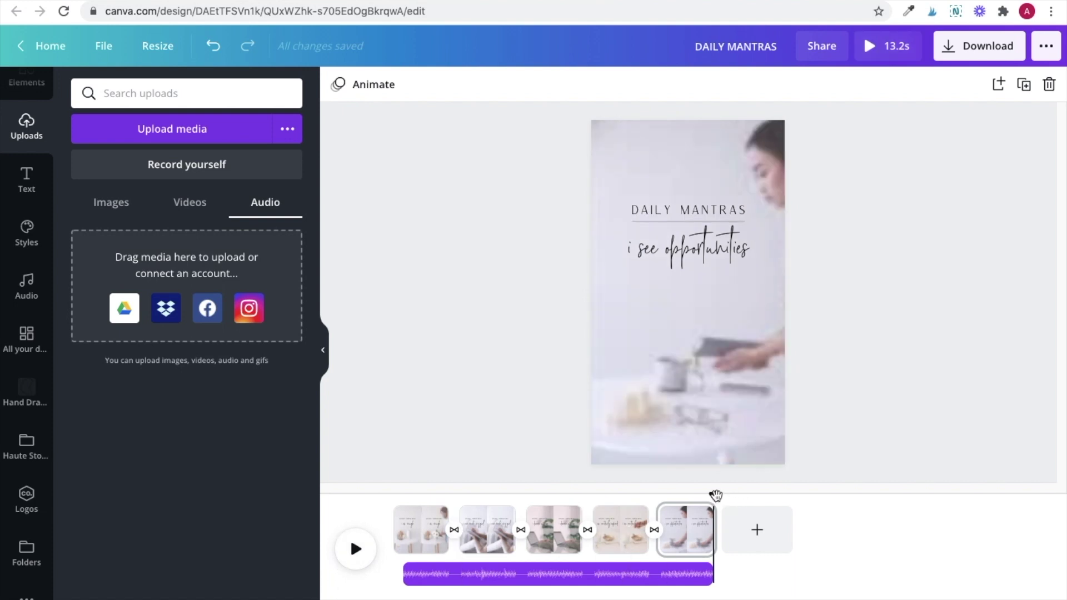
Play the reel from the start, then bring up the MP4 Video download options for all 5 pages.
{"action": "left_click_drag", "start_coordinate": [713, 494], "coordinate": [395, 494]}
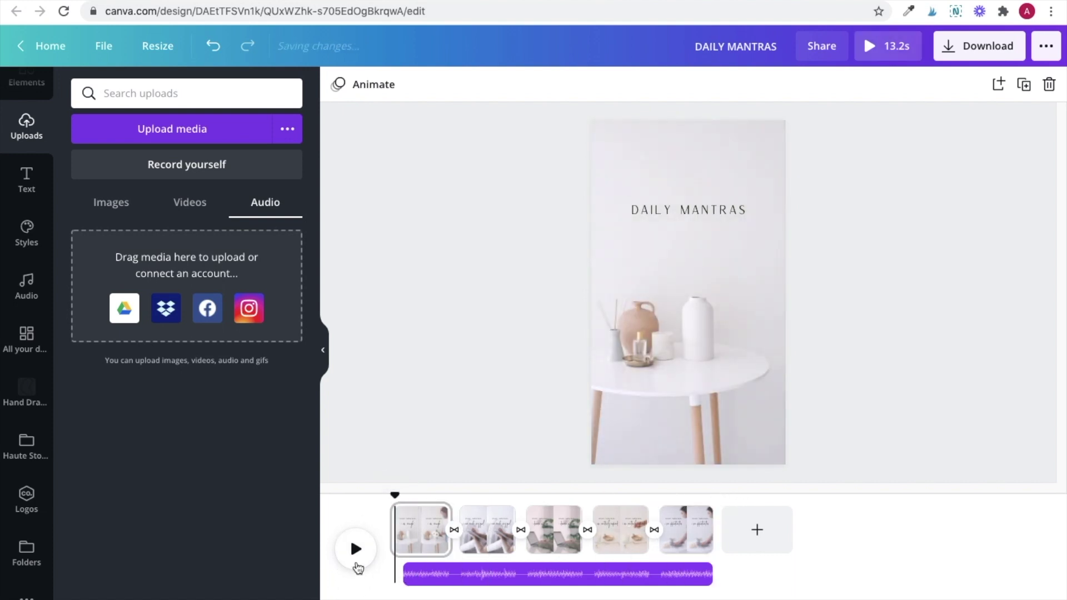
{"action": "left_click", "coordinate": [356, 551]}
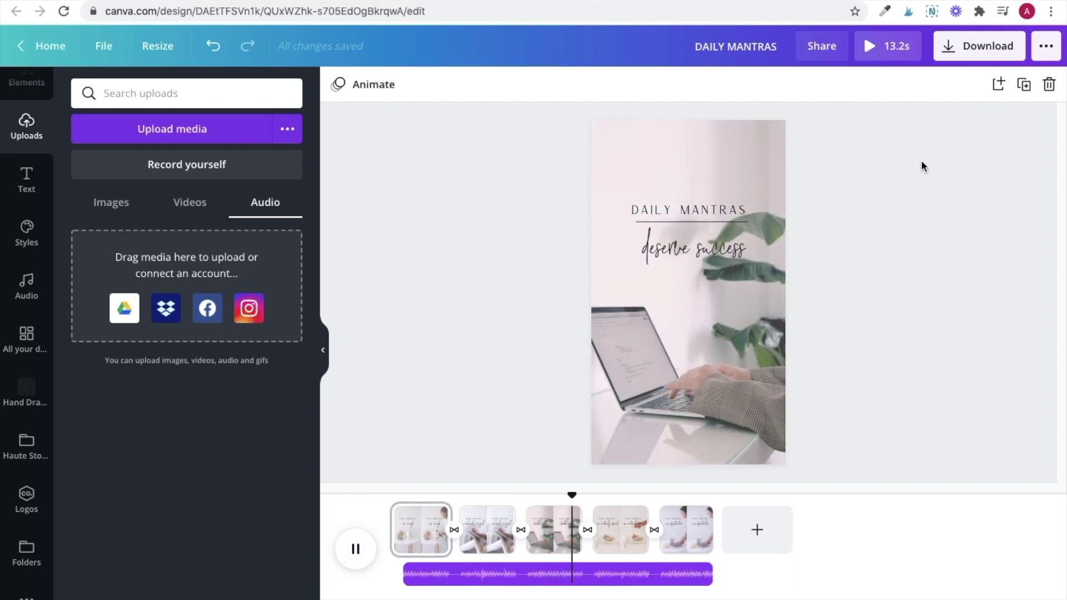
{"action": "left_click", "coordinate": [979, 45]}
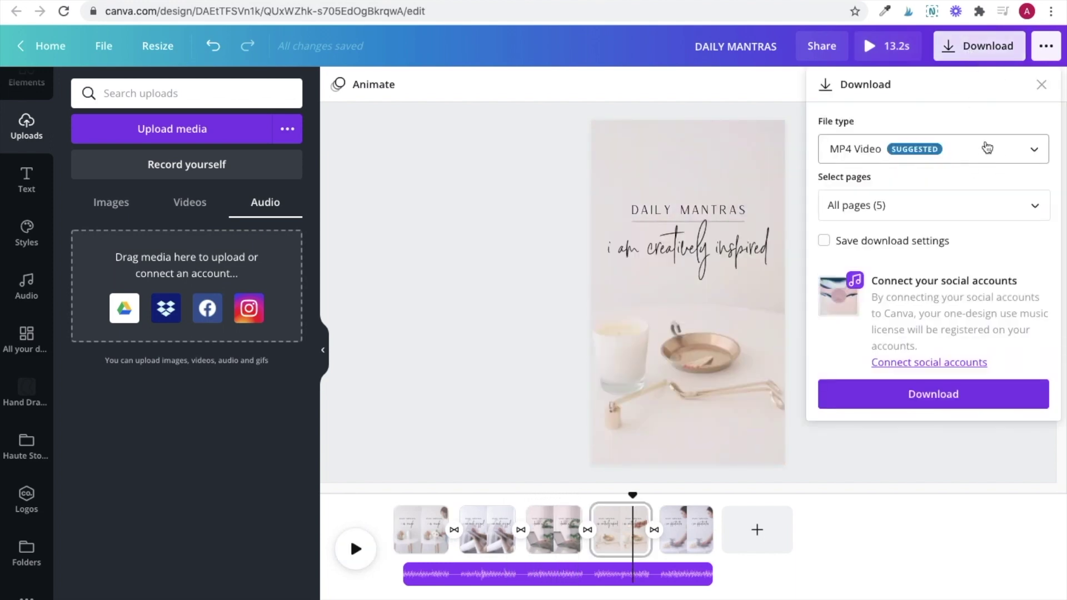